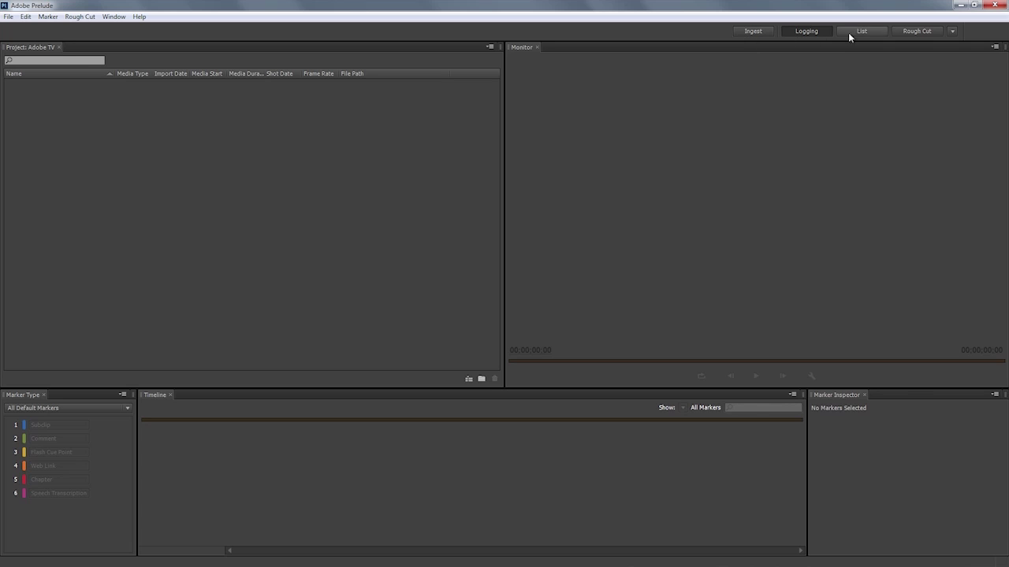
# - Open the Ingest window and check which formats the XDCAM EX Annapolis folder can be viewed as
pyautogui.click(752, 31)
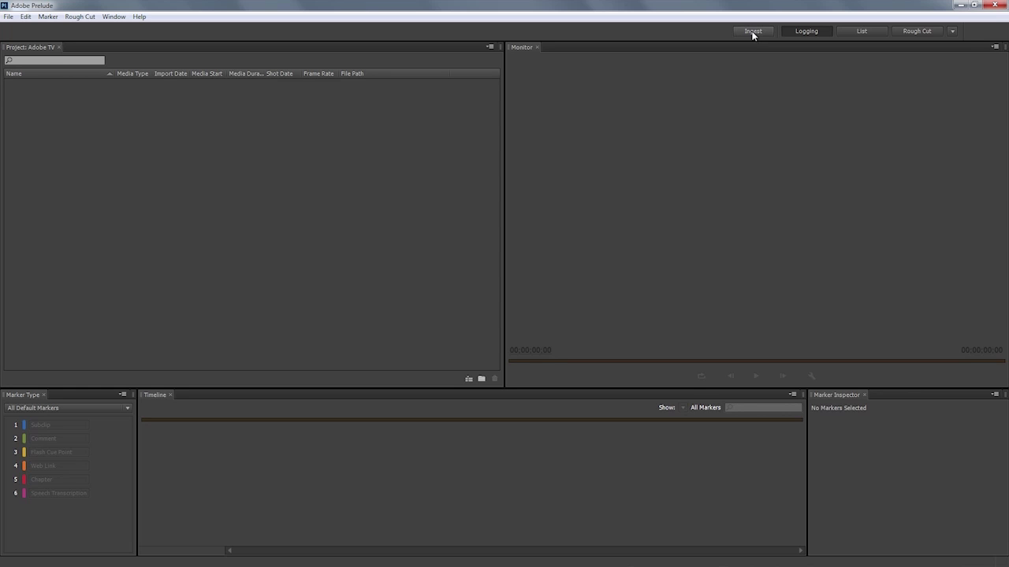
pyautogui.click(815, 32)
pyautogui.click(749, 32)
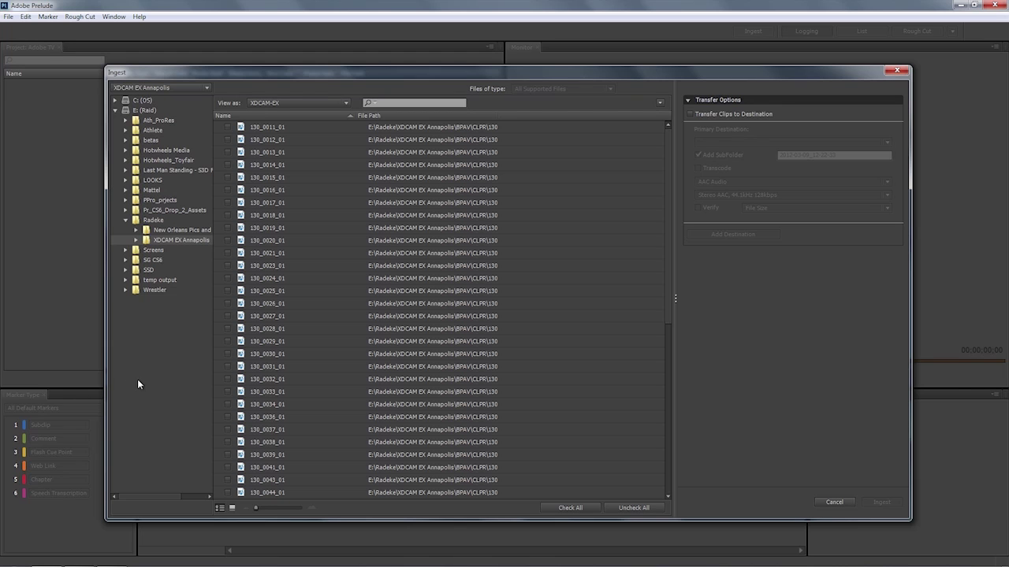
pyautogui.click(281, 103)
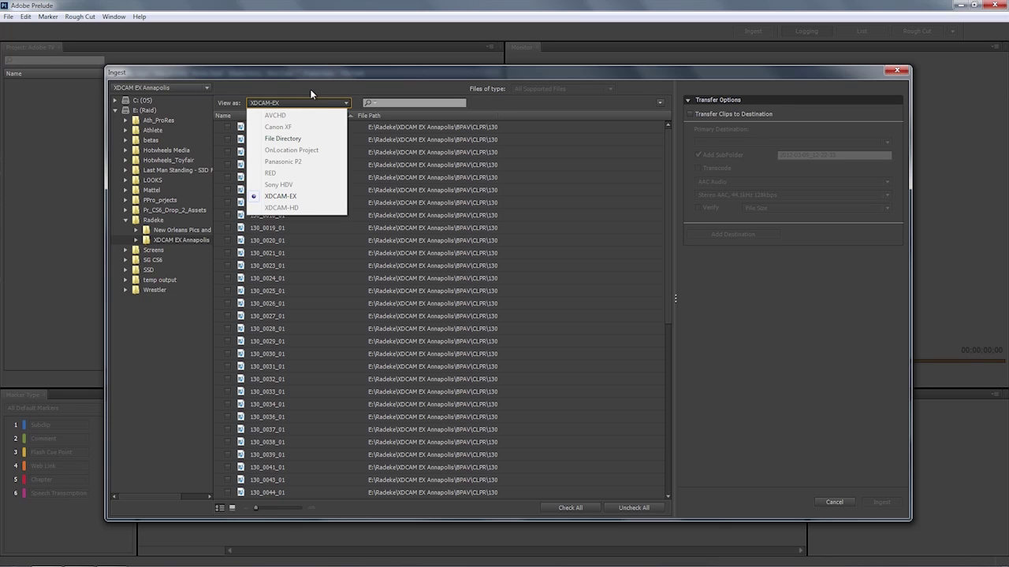
pyautogui.click(311, 94)
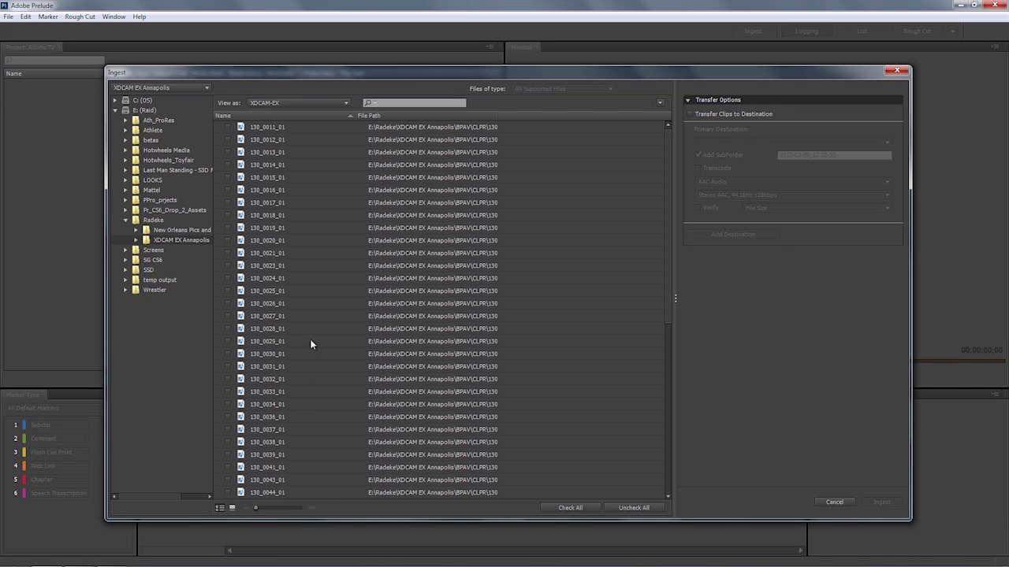
# - Show the XDCAM EX Annapolis clips as thumbnails in three columns and mark clip 130_0067_01 for ingest
pyautogui.click(233, 509)
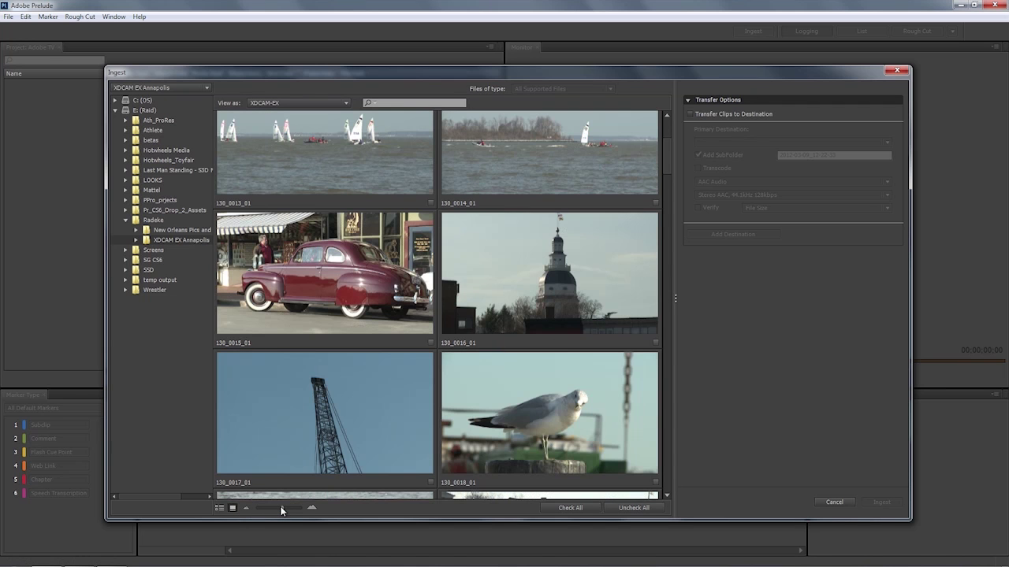
pyautogui.moveTo(281, 511); pyautogui.dragTo(274, 512)
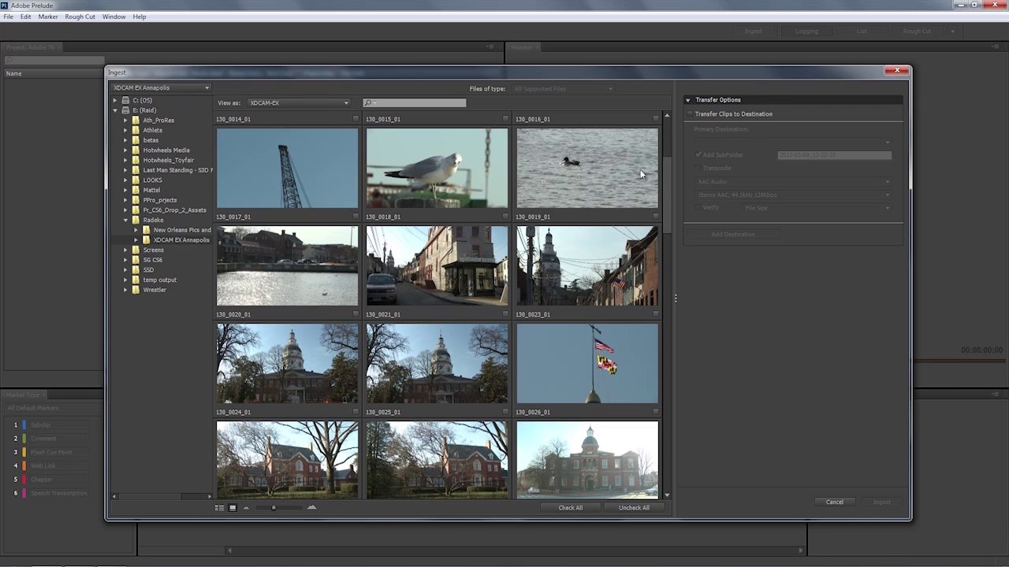
pyautogui.moveTo(664, 186); pyautogui.dragTo(669, 463)
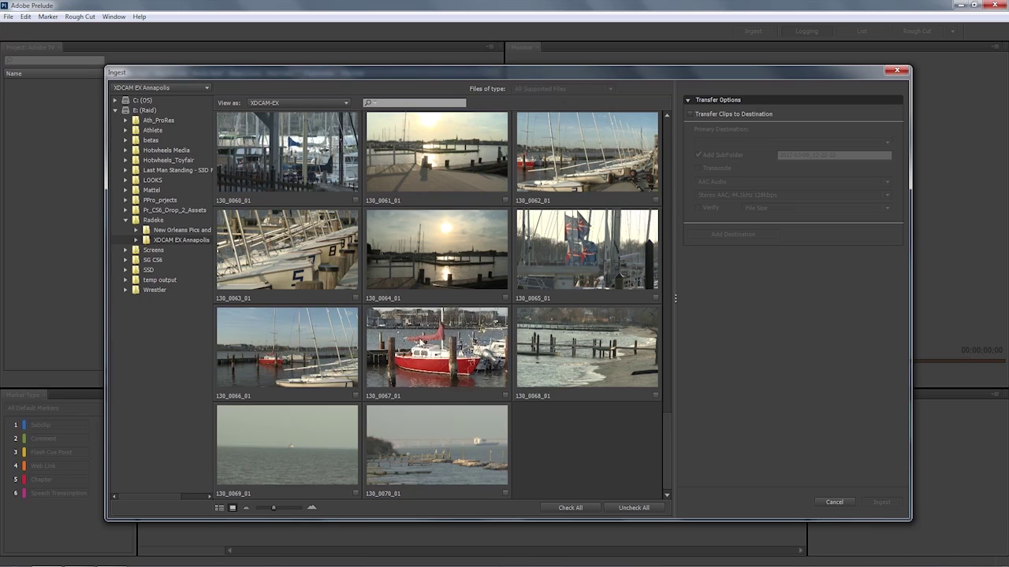
pyautogui.click(505, 395)
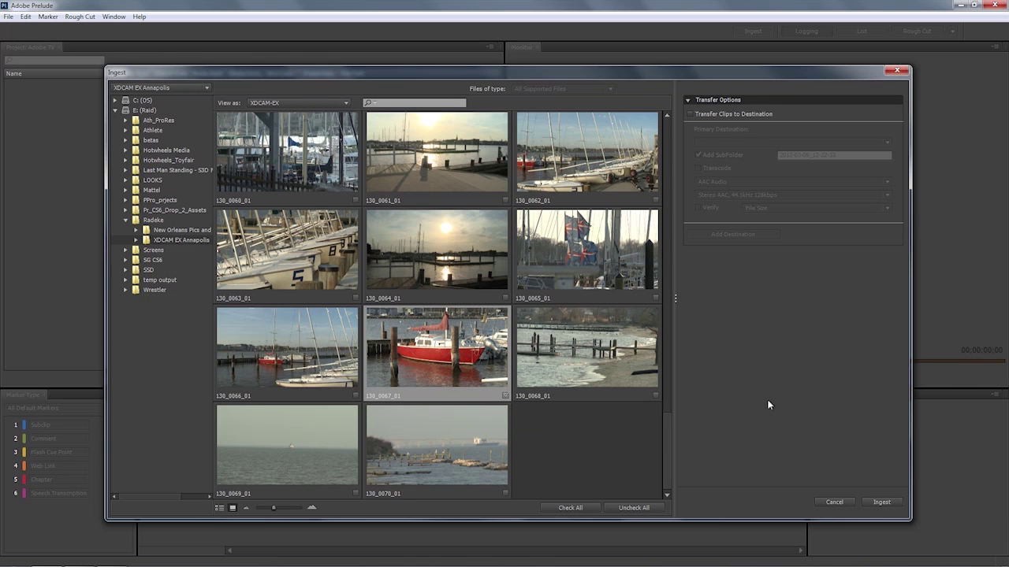
# - Enable transferring clips to a destination and try out transcoding to MXF OP1a with the XDCAMHD 35 NTSC 60i preset
pyautogui.click(721, 116)
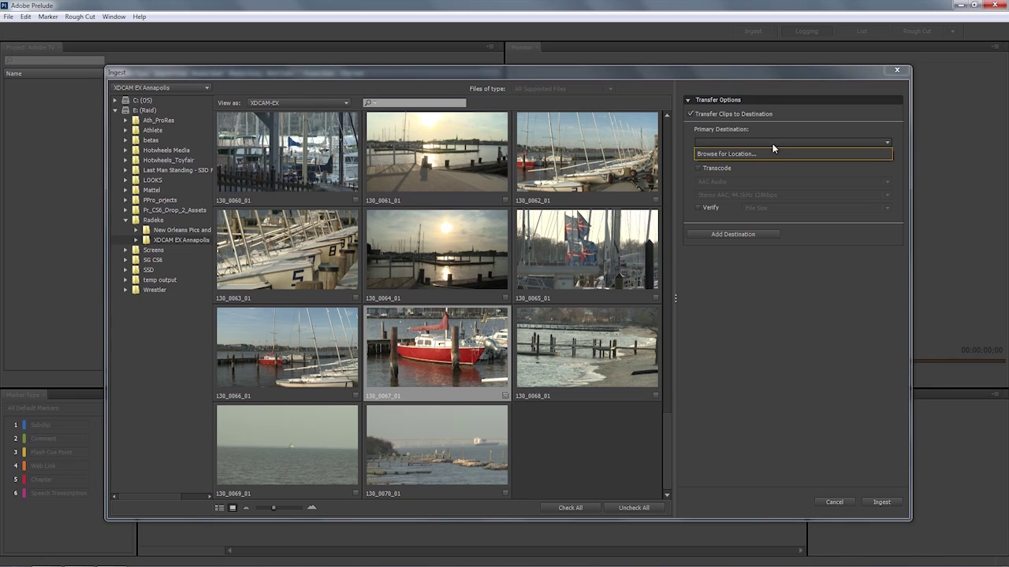
pyautogui.click(778, 139)
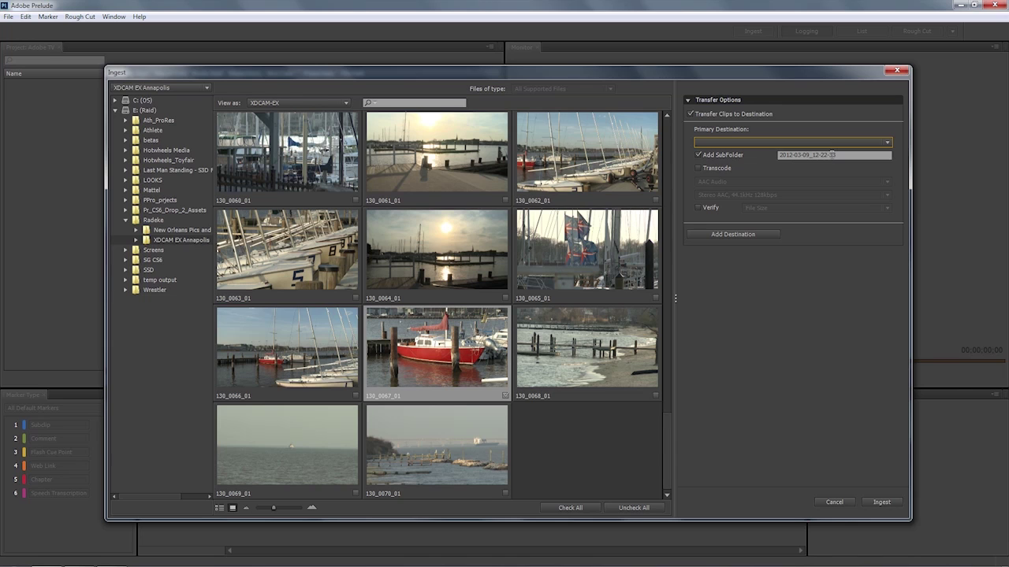
pyautogui.click(697, 168)
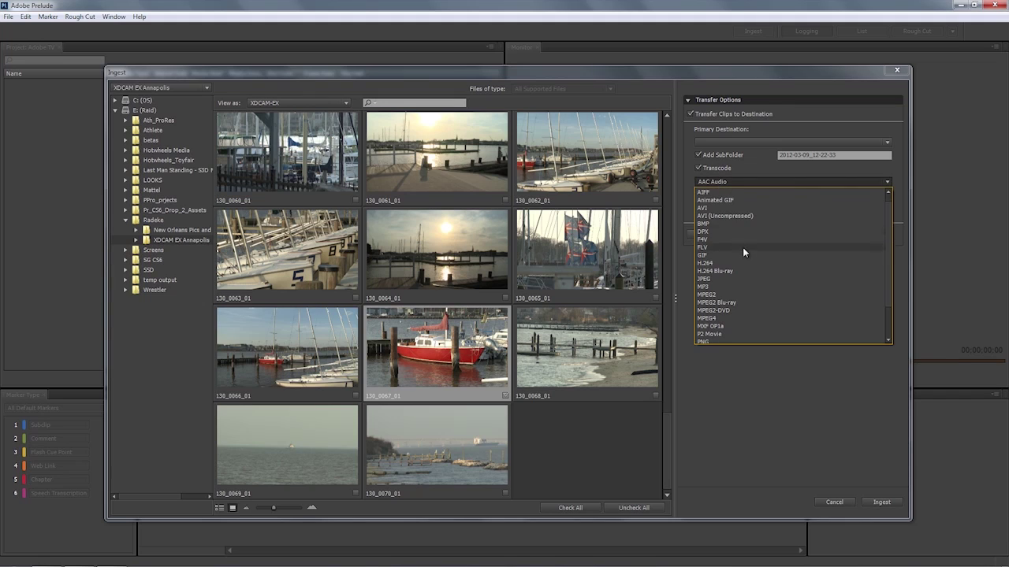
pyautogui.click(730, 326)
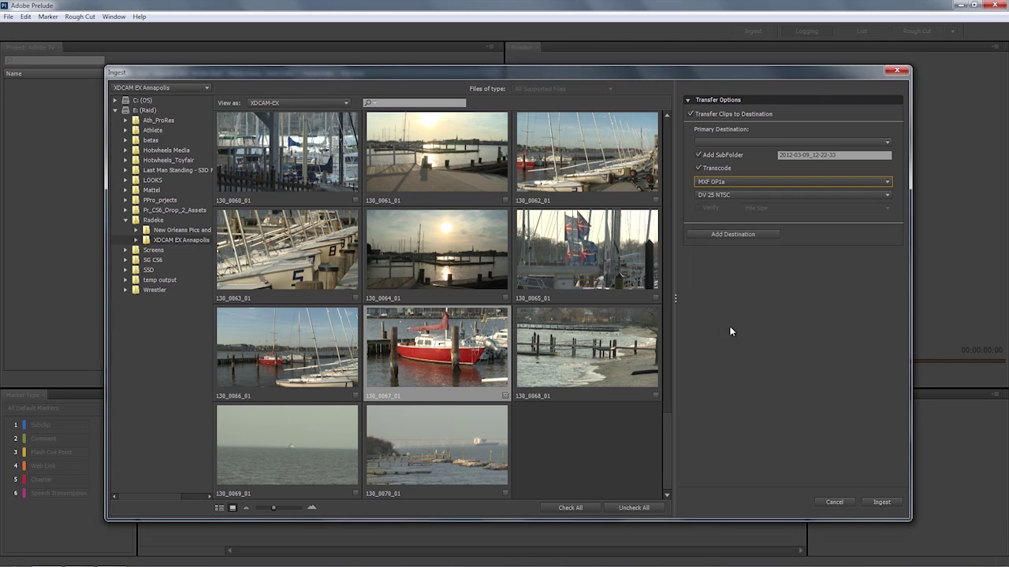
pyautogui.click(777, 196)
pyautogui.scroll(-1, 732, 348)
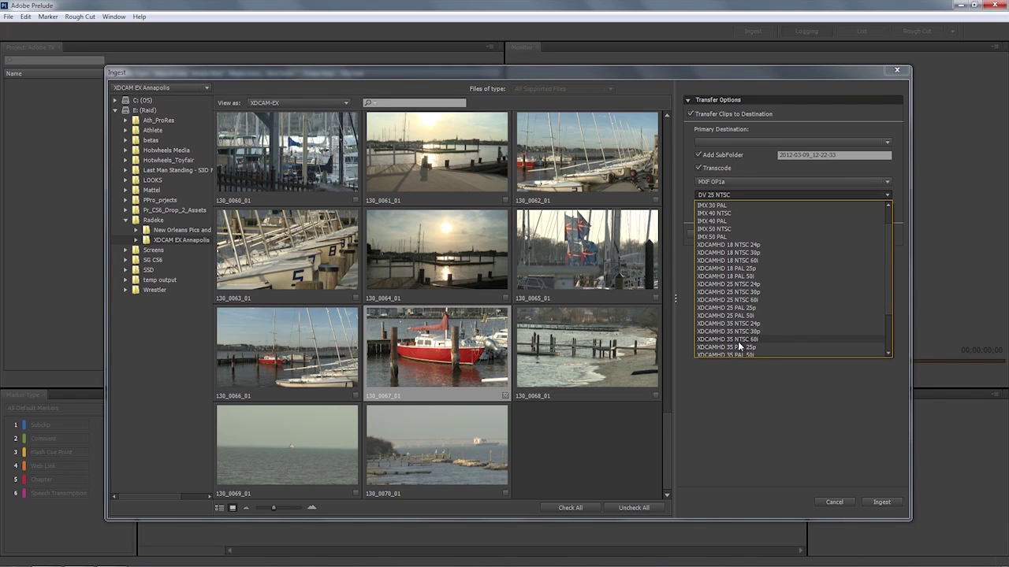
pyautogui.click(738, 340)
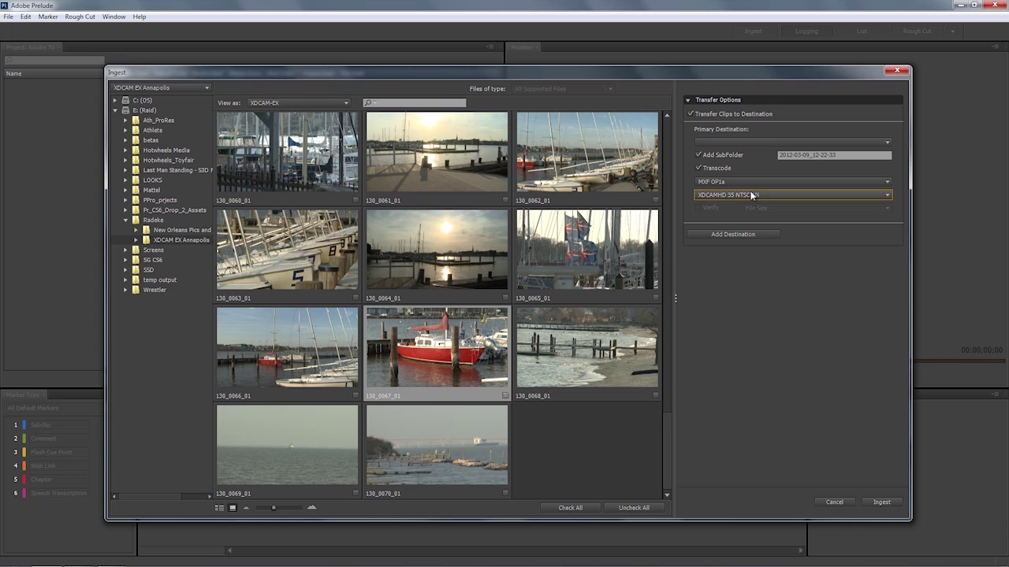
pyautogui.click(697, 168)
# - Try out verification of the transfer by File Size, and turn off both verification and the subfolder option
pyautogui.click(698, 209)
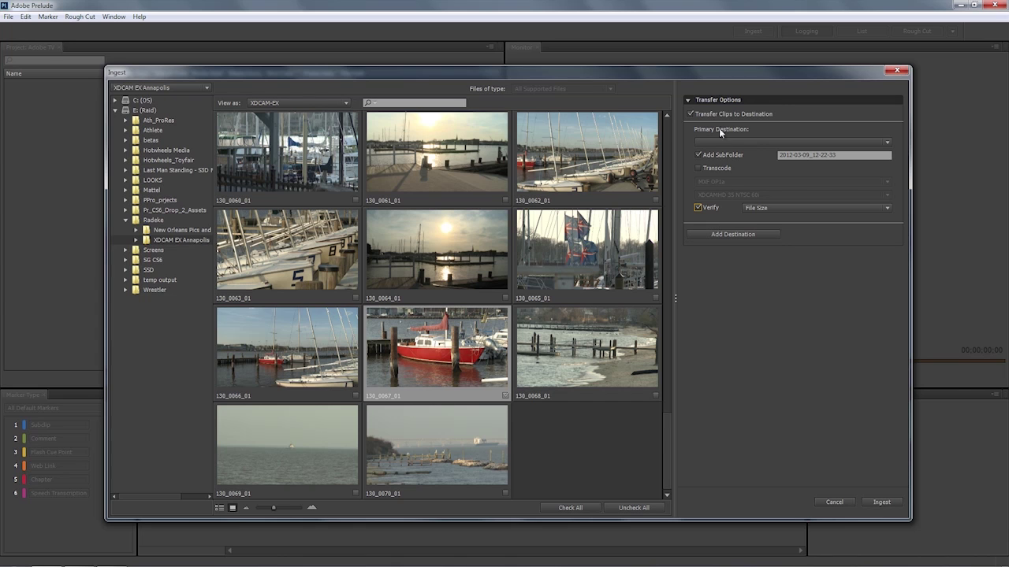
pyautogui.click(777, 209)
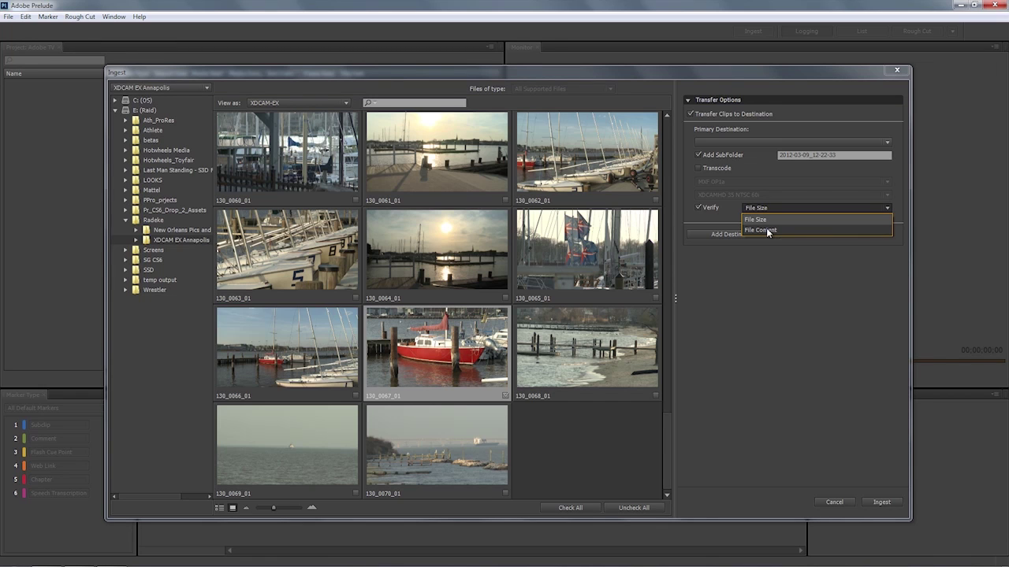
pyautogui.click(725, 219)
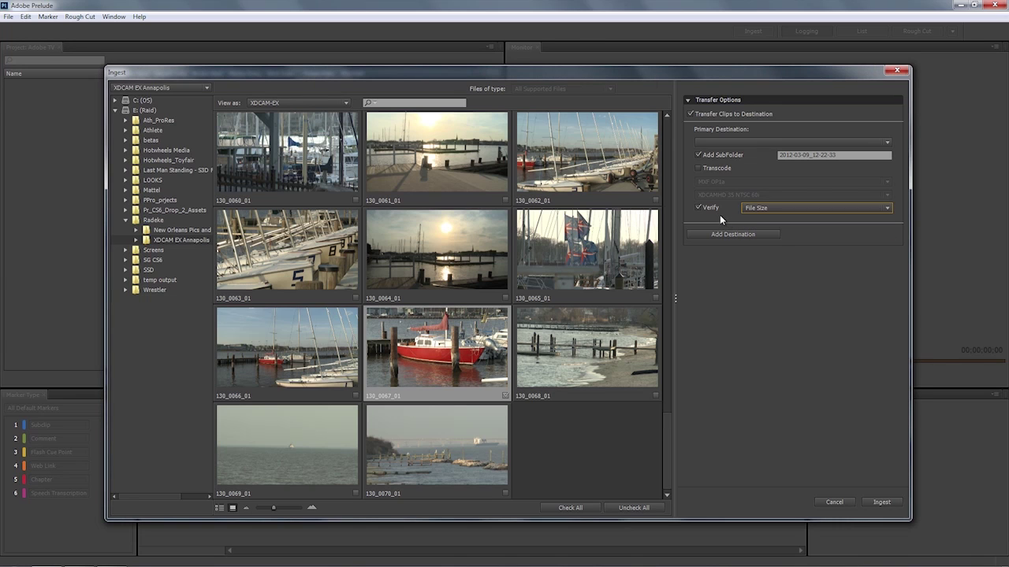
pyautogui.click(698, 205)
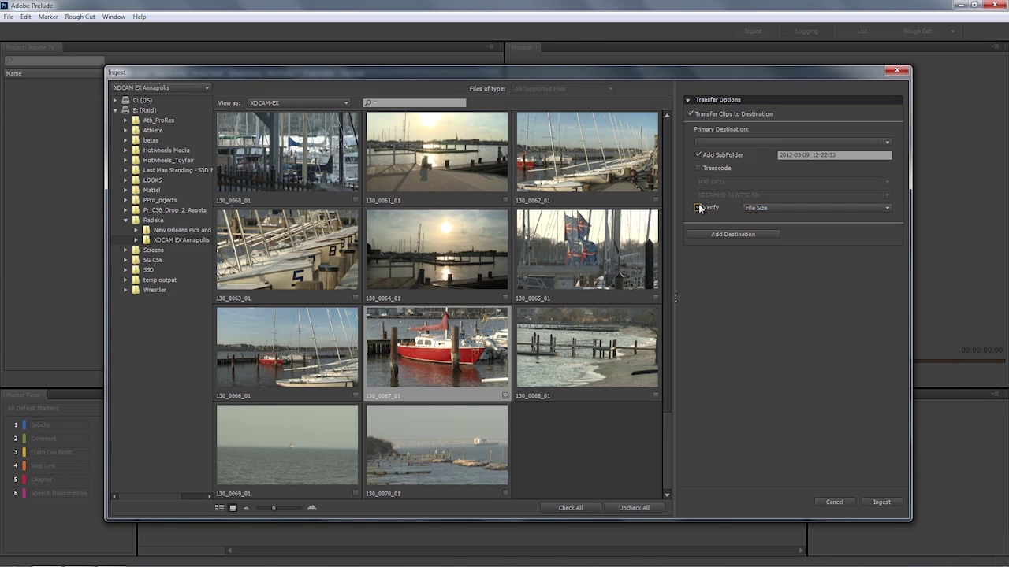
pyautogui.click(699, 154)
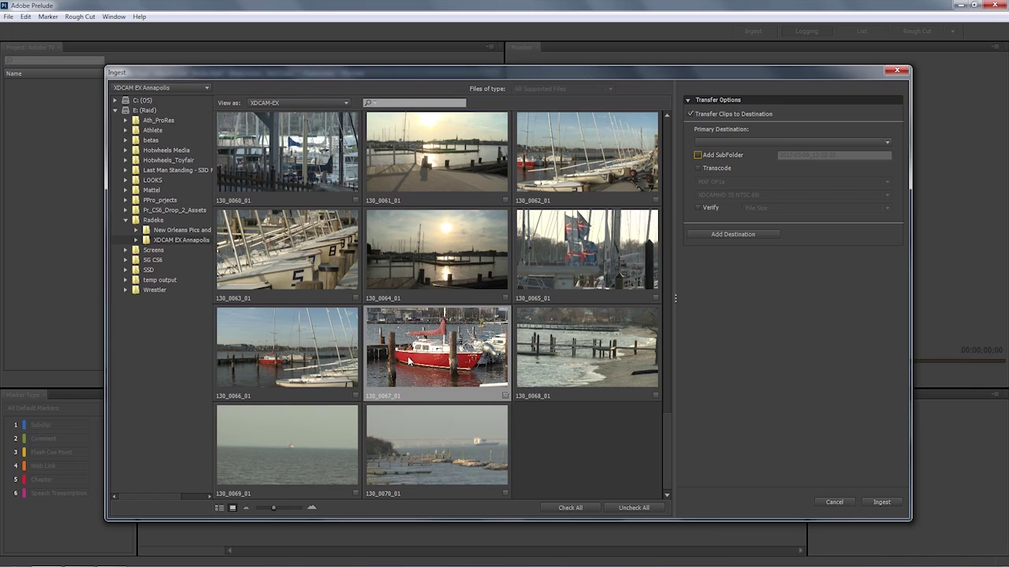
# - Preview clip 130_0067_01, also mark 130_0066_01 and 130_0070_01, and ingest the marked clips without transferring them to a destination
pyautogui.click(409, 361)
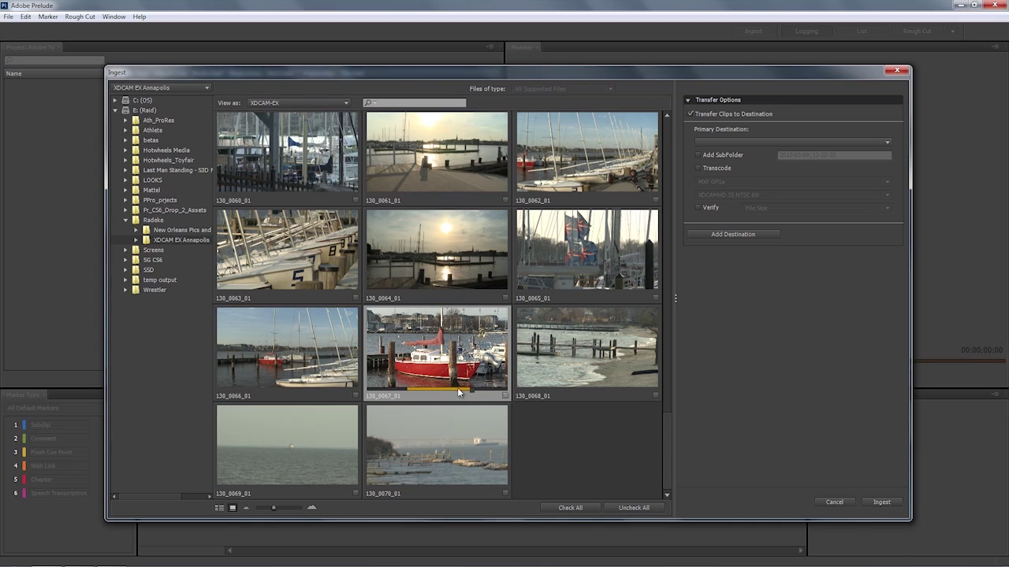
pyautogui.click(356, 395)
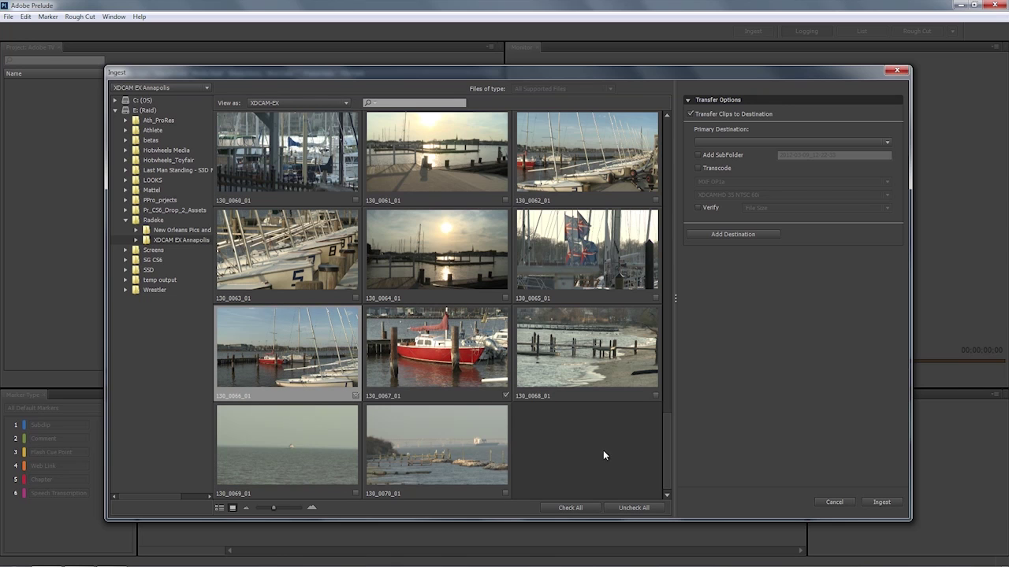
pyautogui.click(505, 493)
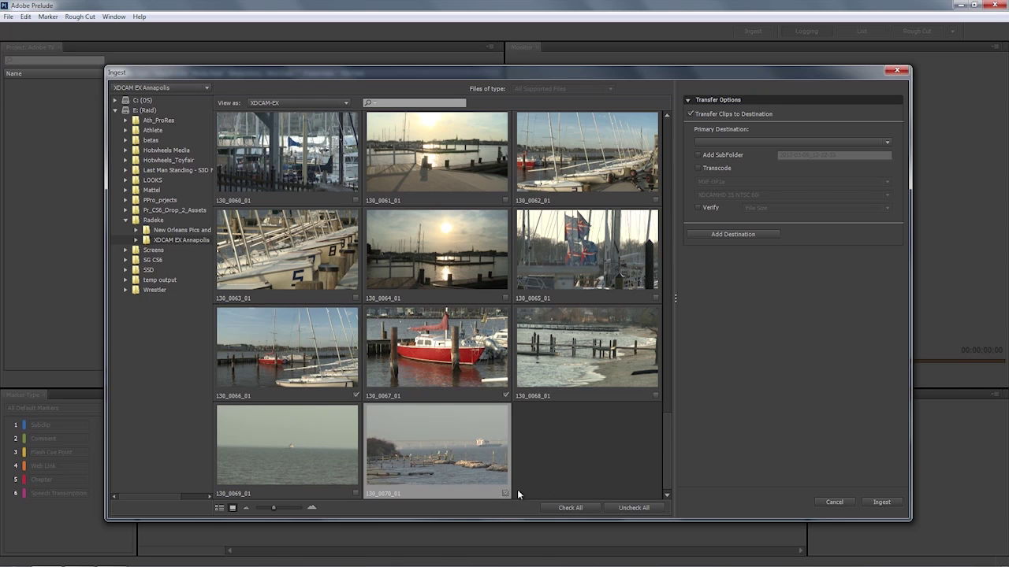
pyautogui.click(721, 114)
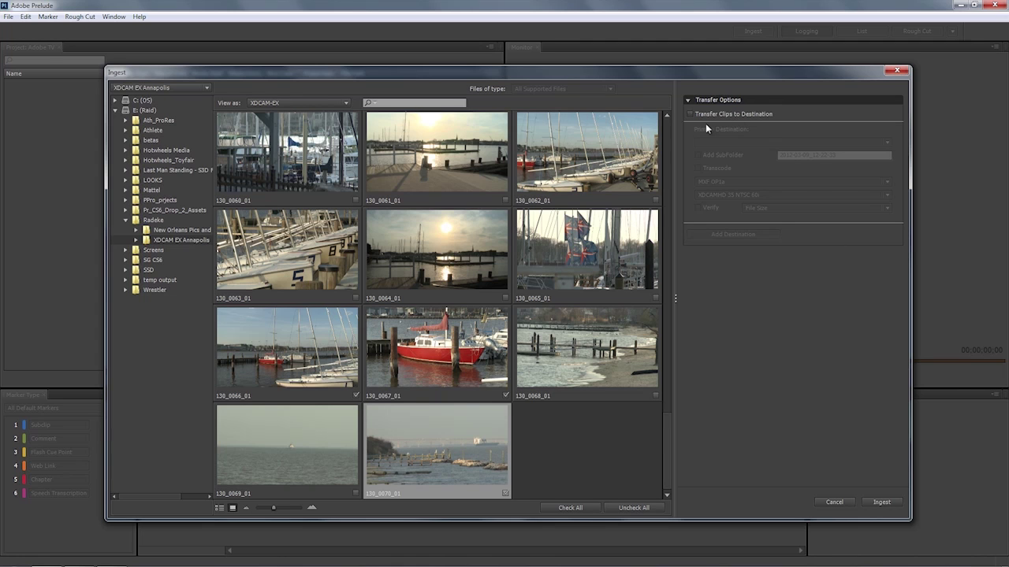
pyautogui.click(880, 502)
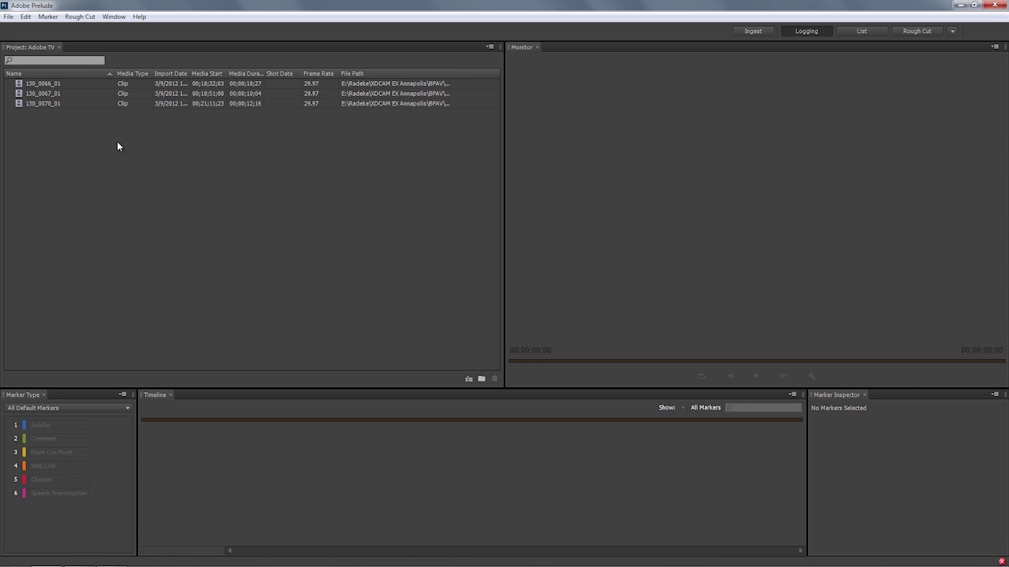
# - Load clip 130_0066_01 from the project into the timeline for logging
pyautogui.doubleClick(20, 85)
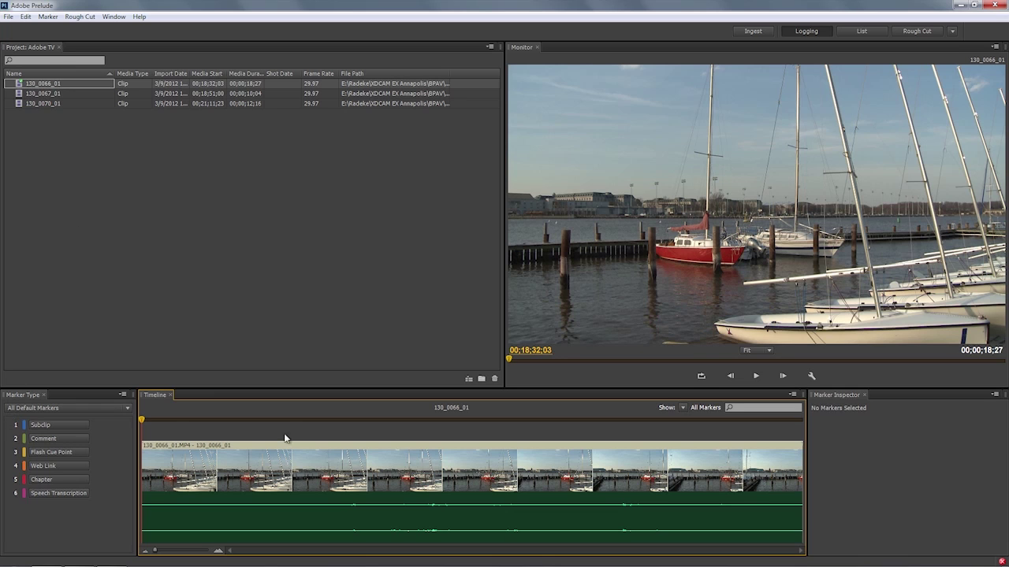
pyautogui.click(903, 459)
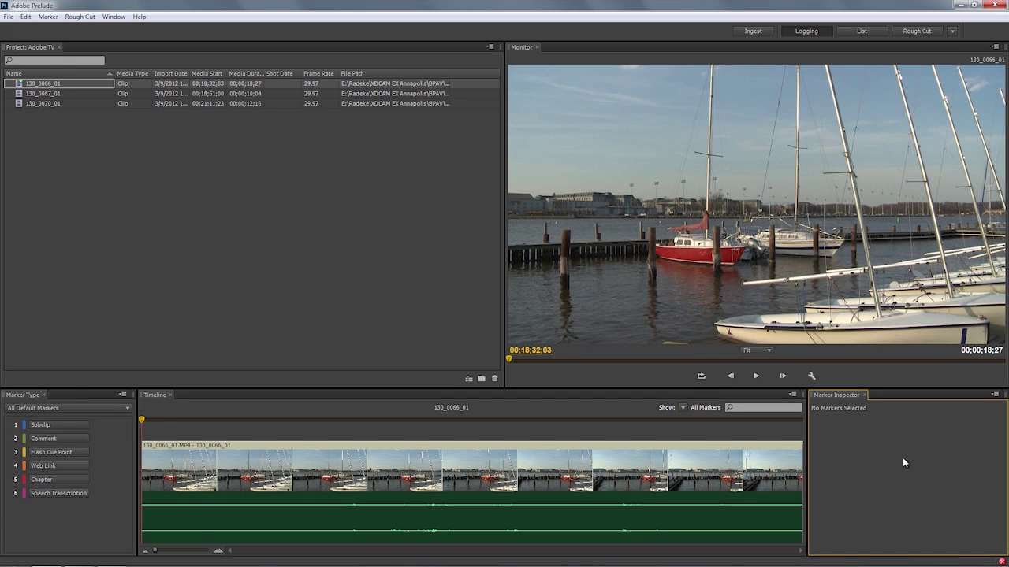
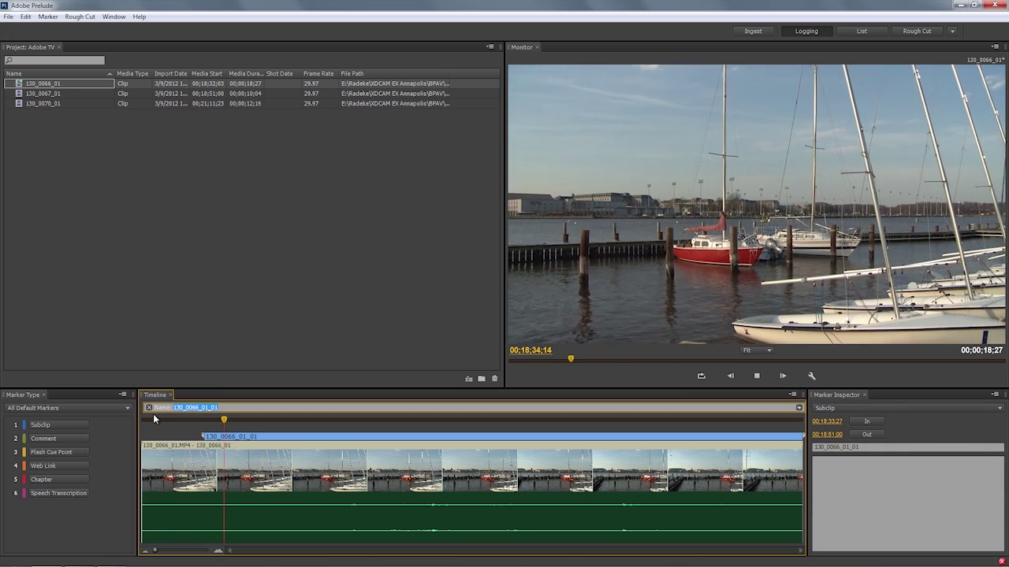
# - Log a subclip named "this is a pretty boat", ending at 00;18;42;08, with the comment "This is a comment about a red boat"
pyautogui.write('this is')
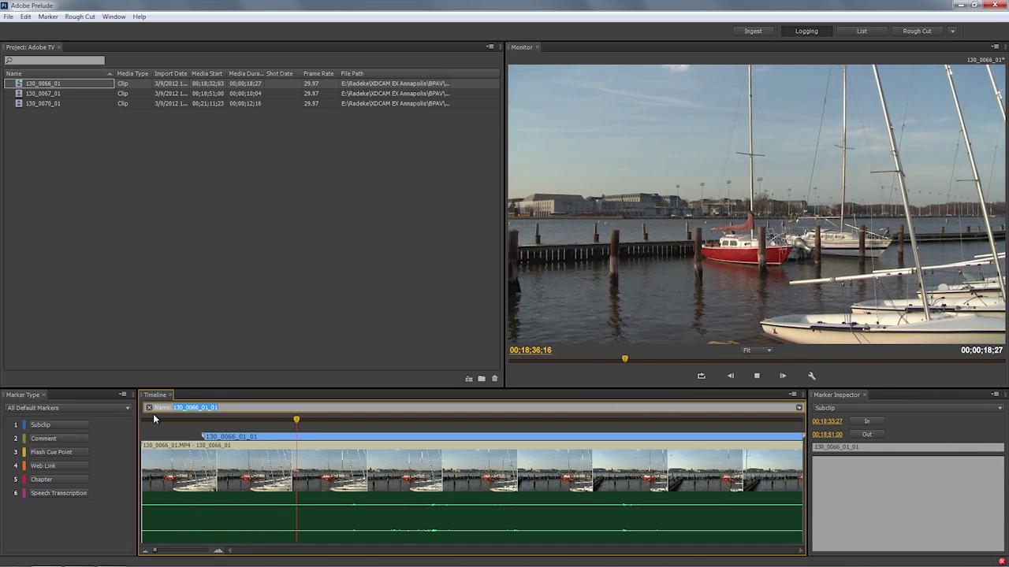
pyautogui.write(' a pretty boat')
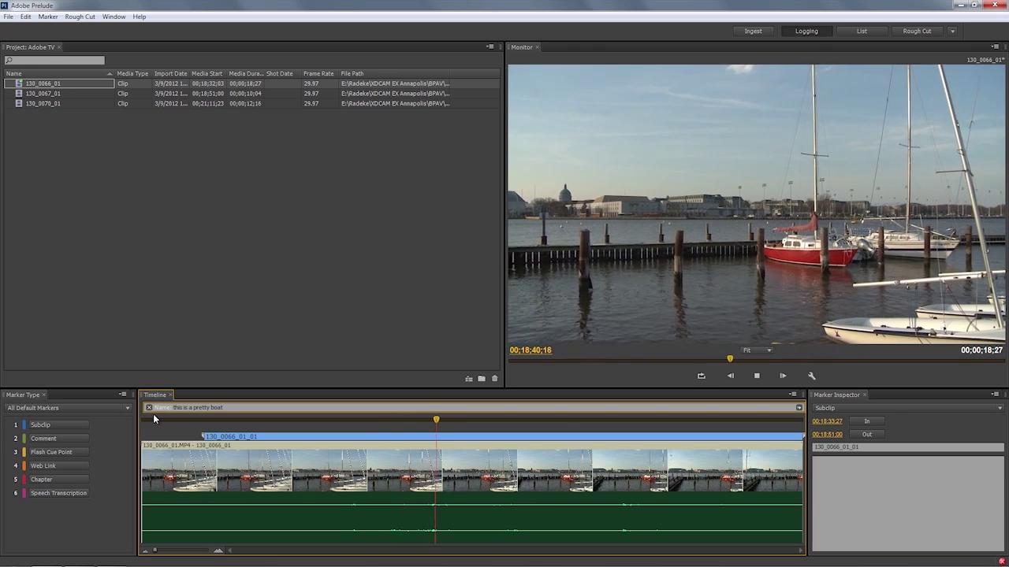
pyautogui.write('o')
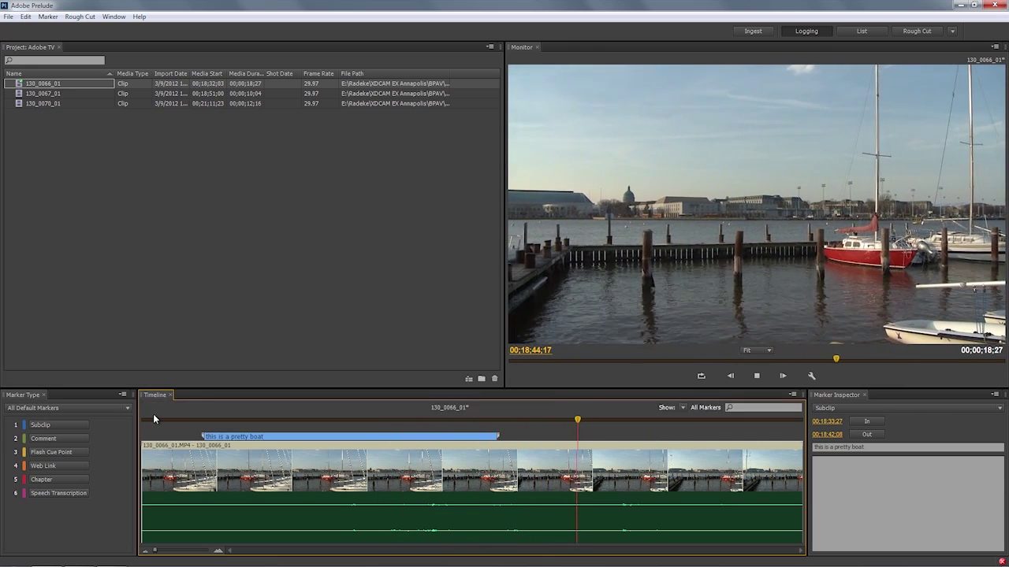
pyautogui.press('Return')
pyautogui.press('space')
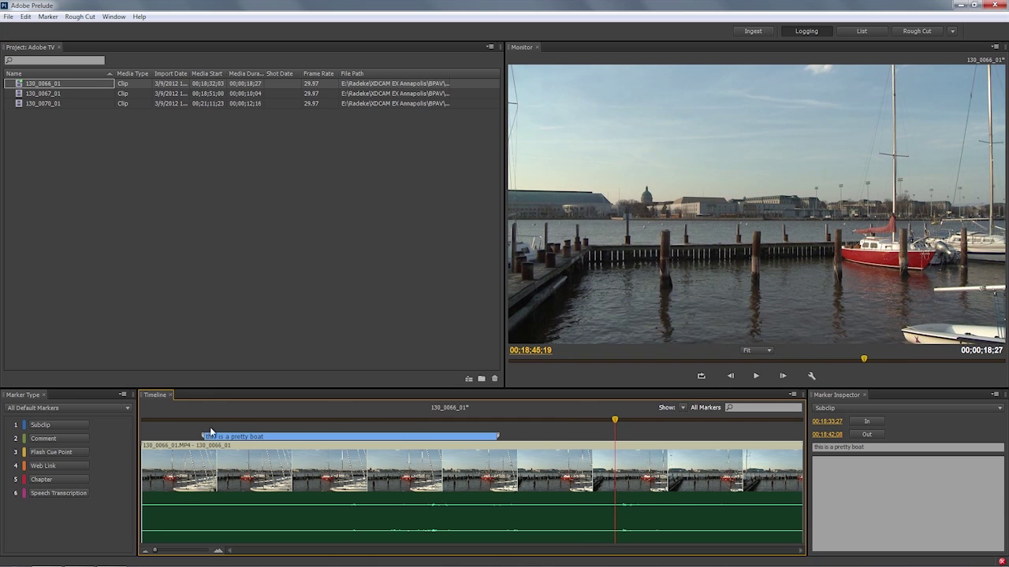
pyautogui.click(854, 471)
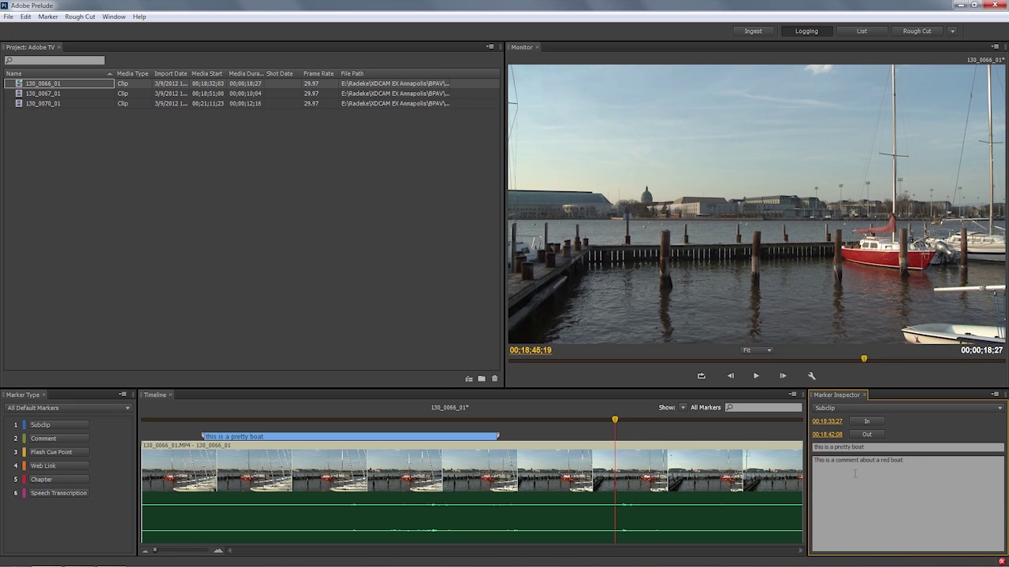
# - Add a Comment marker starting at 00;18;34;12 with the description "what a pretty RED color"
pyautogui.click(225, 420)
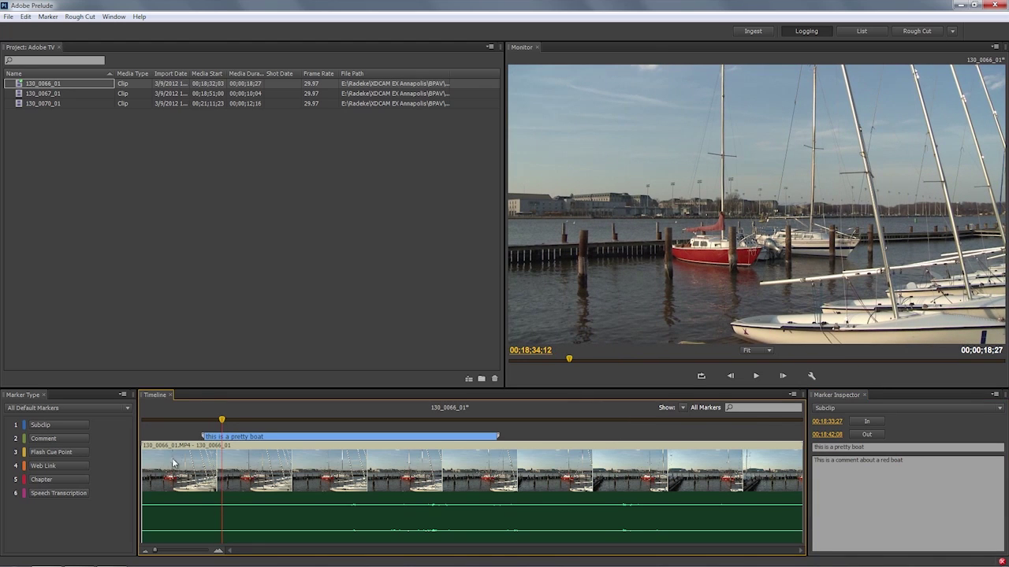
pyautogui.click(46, 440)
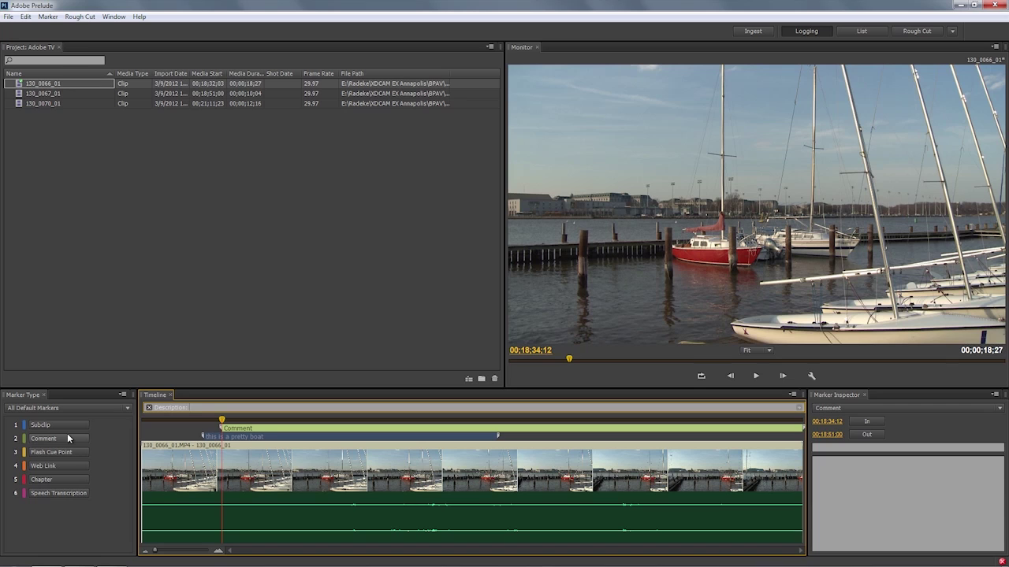
pyautogui.write('what a pretty RED color')
pyautogui.press('Return')
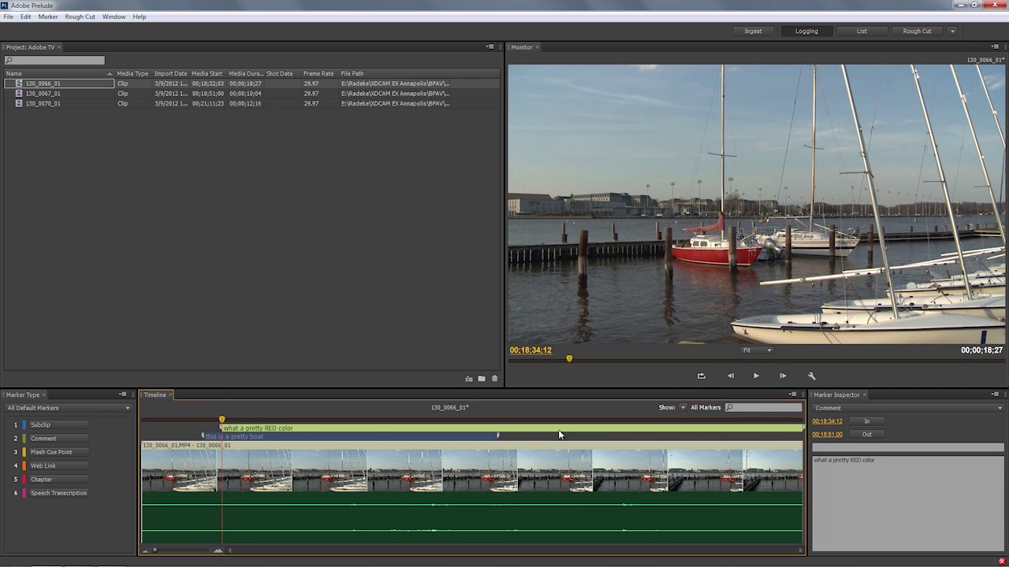
# - End the "what a pretty RED color" comment marker at 00;18;42;01 and save the logged clip
pyautogui.moveTo(827, 439); pyautogui.dragTo(825, 439)
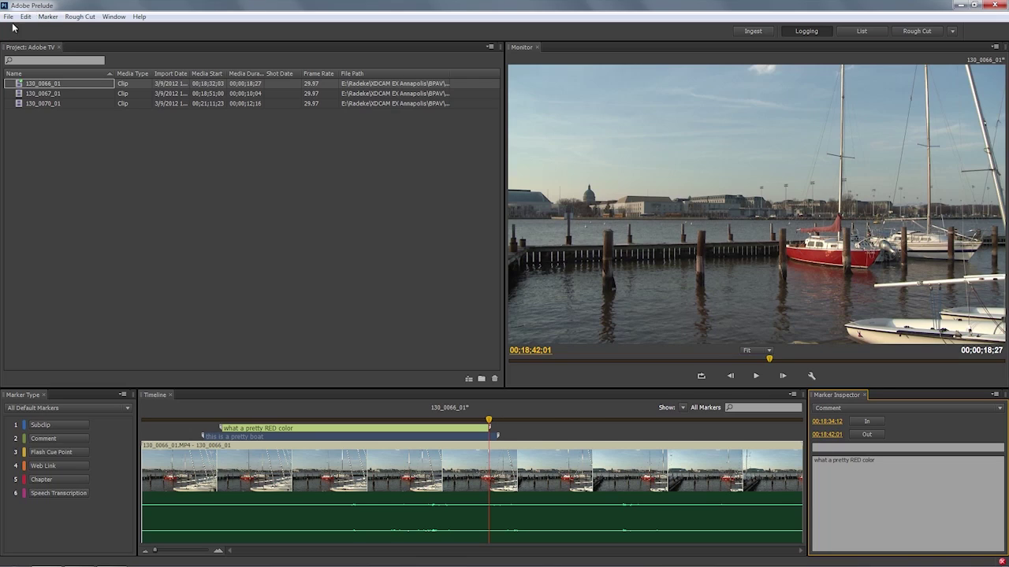
pyautogui.click(8, 17)
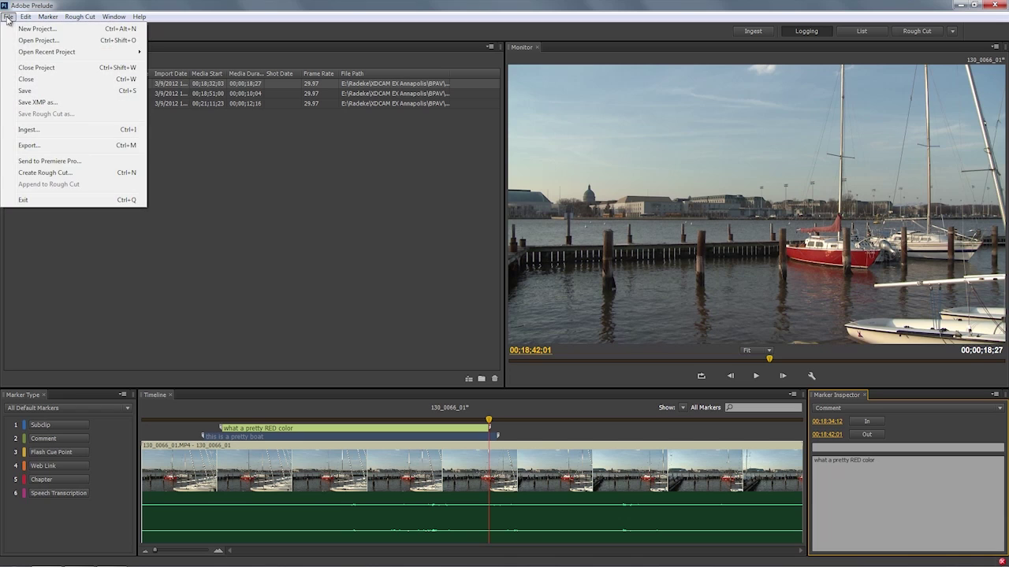
pyautogui.click(21, 91)
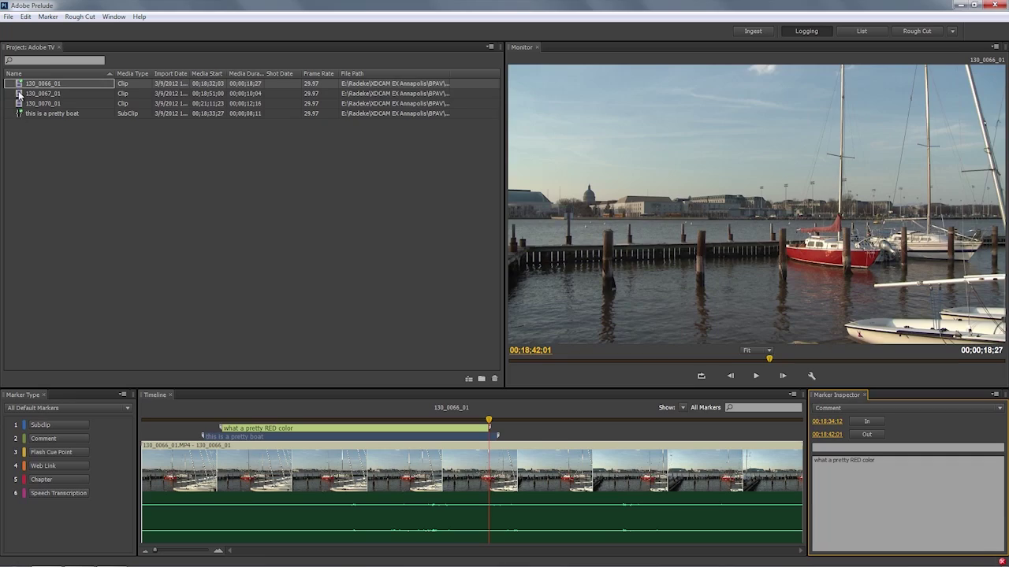
# - Load clip 130_0067_01 and, during playback, start a subclip at 00;18;51;27 named "this is a close up shot"
pyautogui.doubleClick(43, 93)
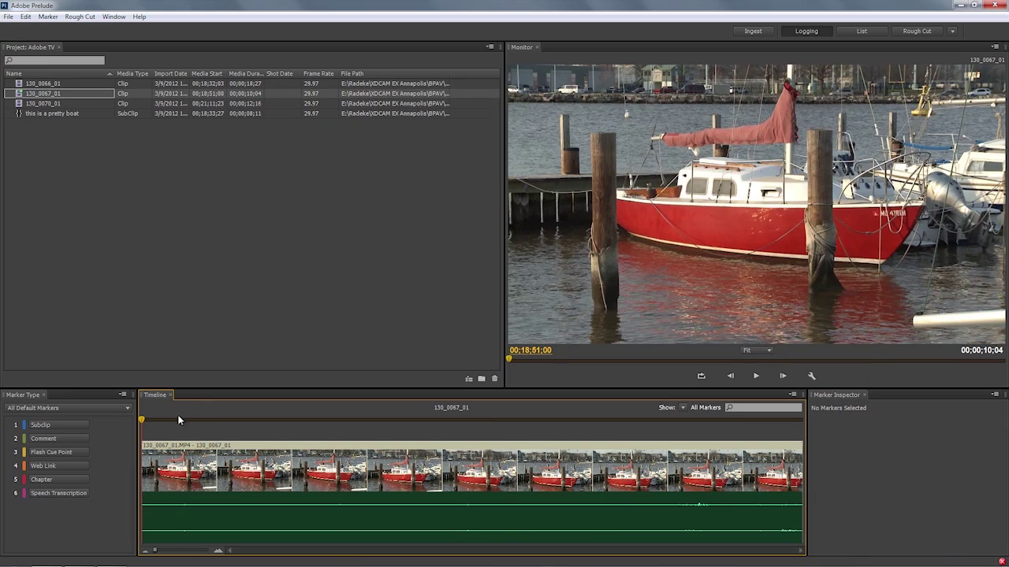
pyautogui.moveTo(178, 420)
pyautogui.mouseDown()
pyautogui.moveTo(190, 424)
pyautogui.moveTo(142, 420)
pyautogui.mouseUp()
pyautogui.press('space')
pyautogui.write('130_0067_01_01')
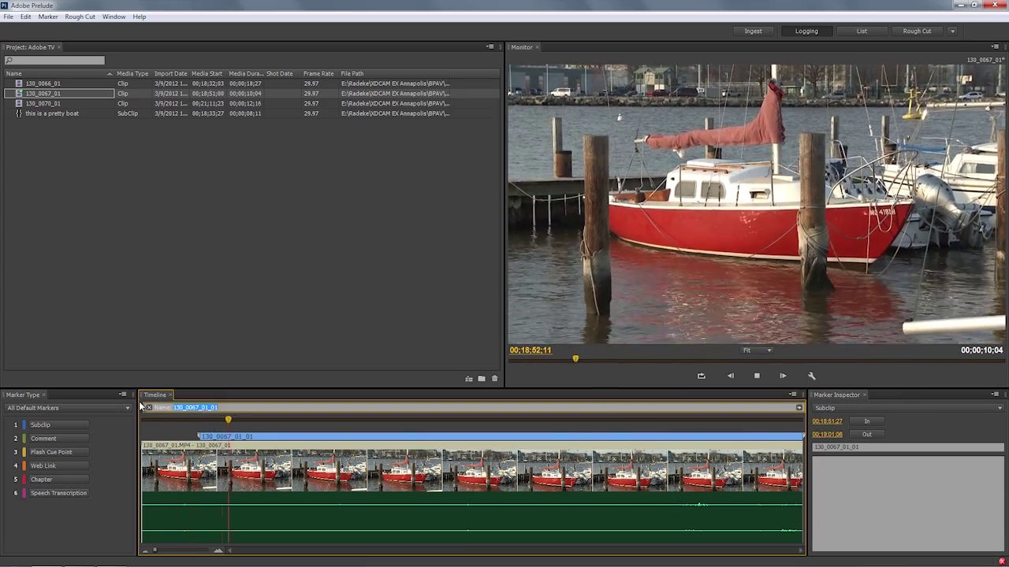
pyautogui.write('this is a close up')
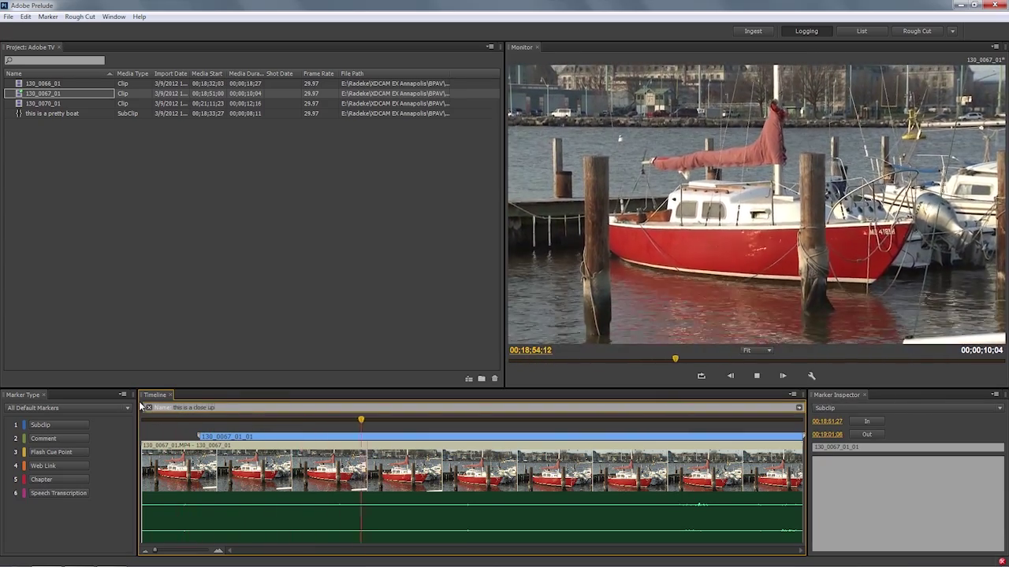
pyautogui.write('!shot')
pyautogui.press('Tab')
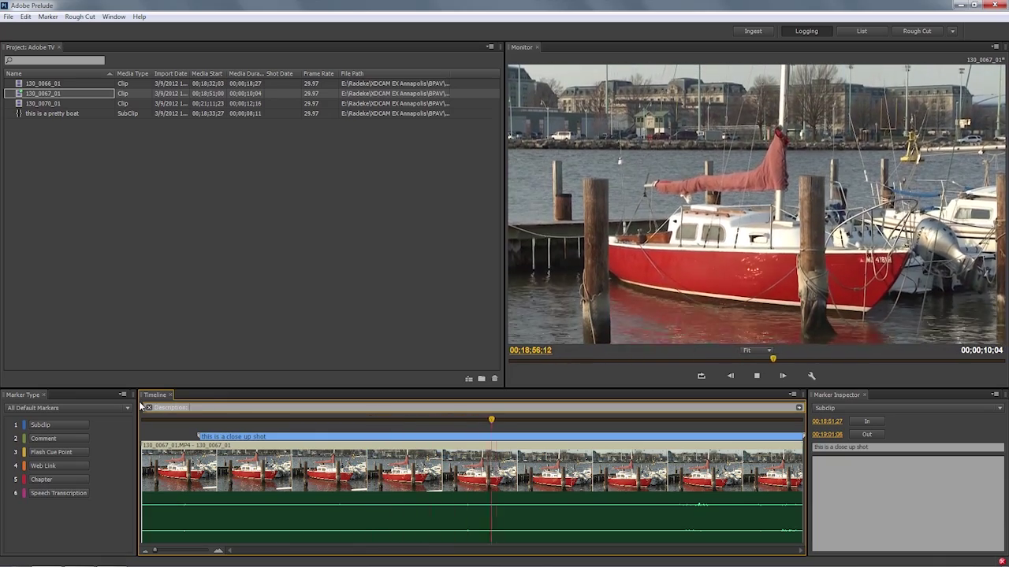
# - Give the close-up subclip the description "pretty", end it at 00;18;59;09, stop playback and save the clip
pyautogui.write('pretty')
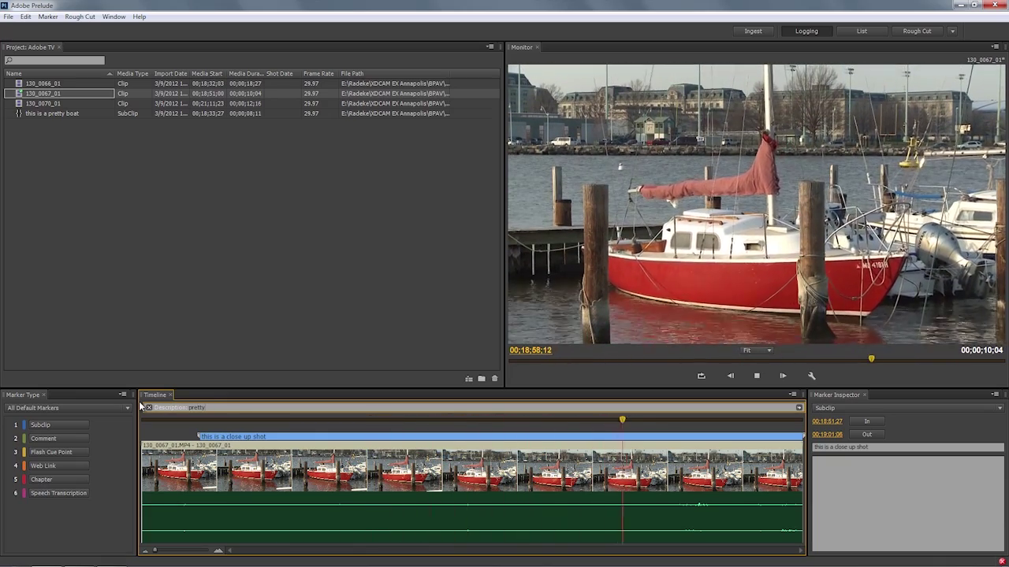
pyautogui.press('Return')
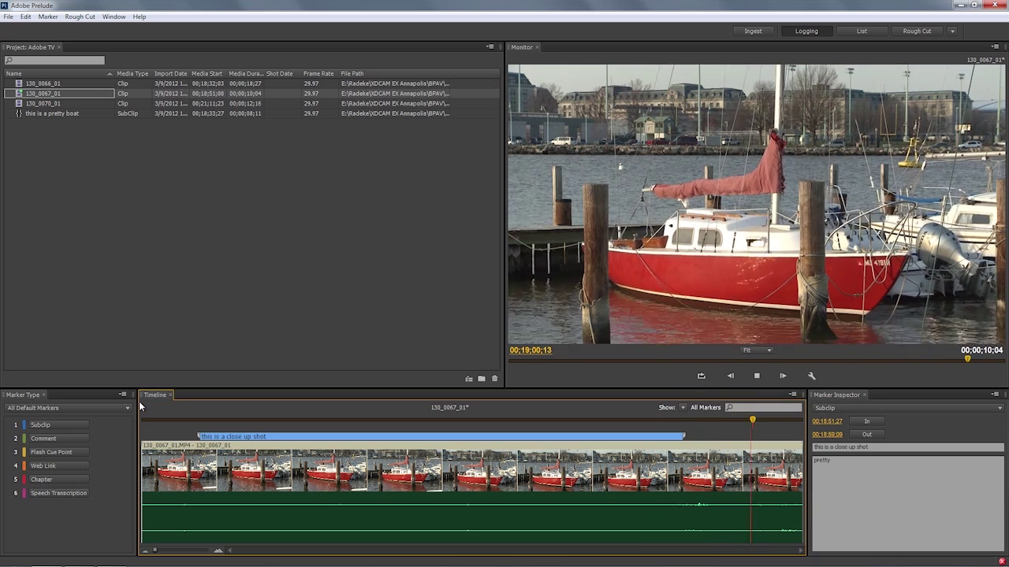
pyautogui.press('space')
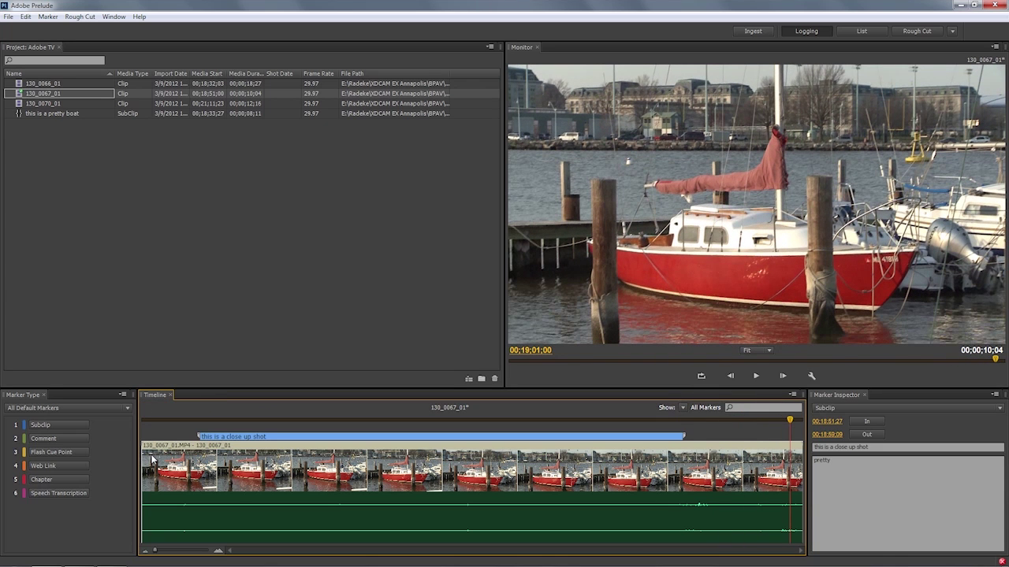
pyautogui.hotkey('ctrl', 's')
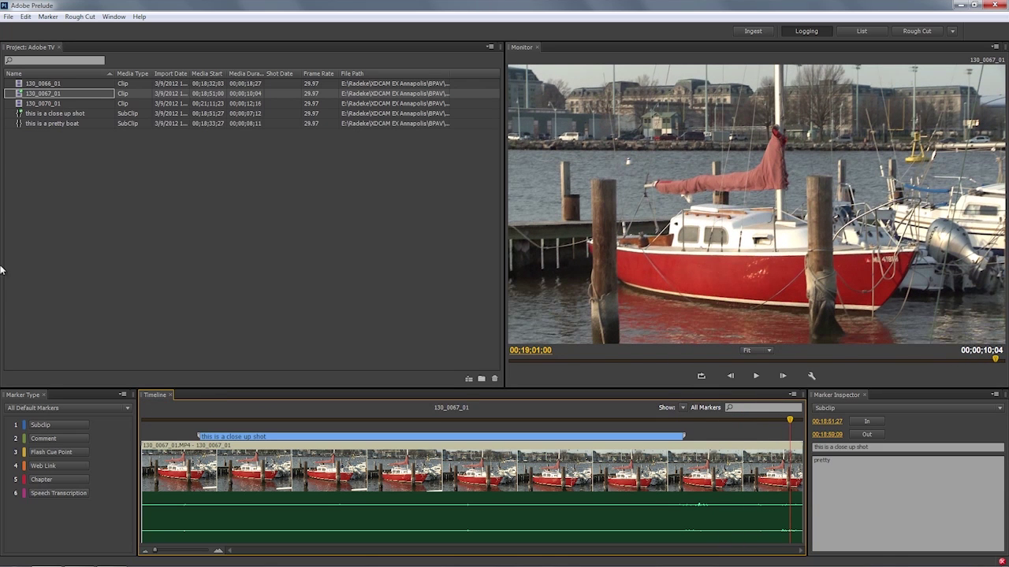
# - Load clip 130_0070_01, log a subclip from 00;21;14;07 to 00;21;18;27 with its default name, and save it
pyautogui.doubleClick(19, 104)
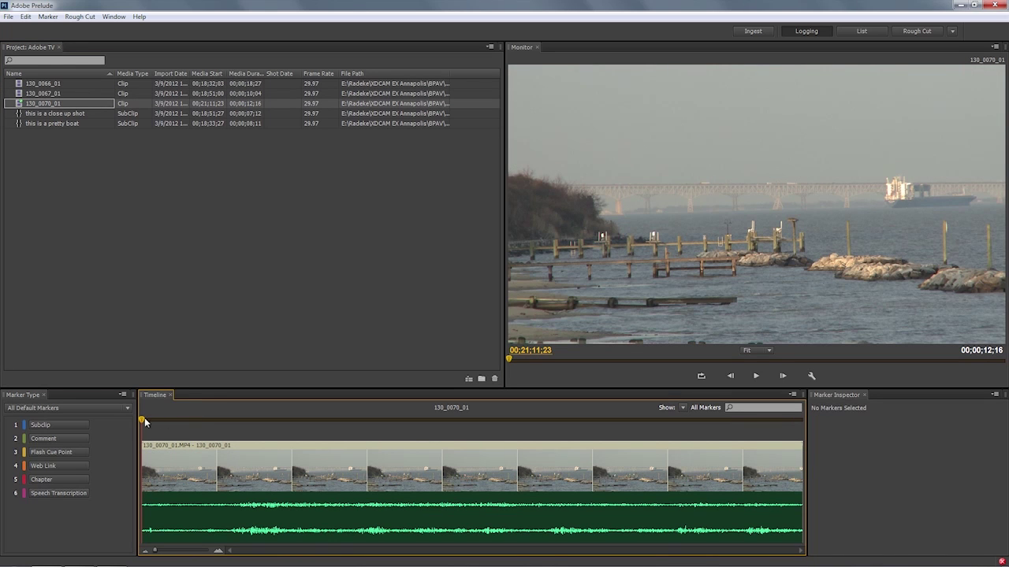
pyautogui.moveTo(144, 422)
pyautogui.mouseDown()
pyautogui.moveTo(289, 421)
pyautogui.moveTo(271, 428)
pyautogui.mouseUp()
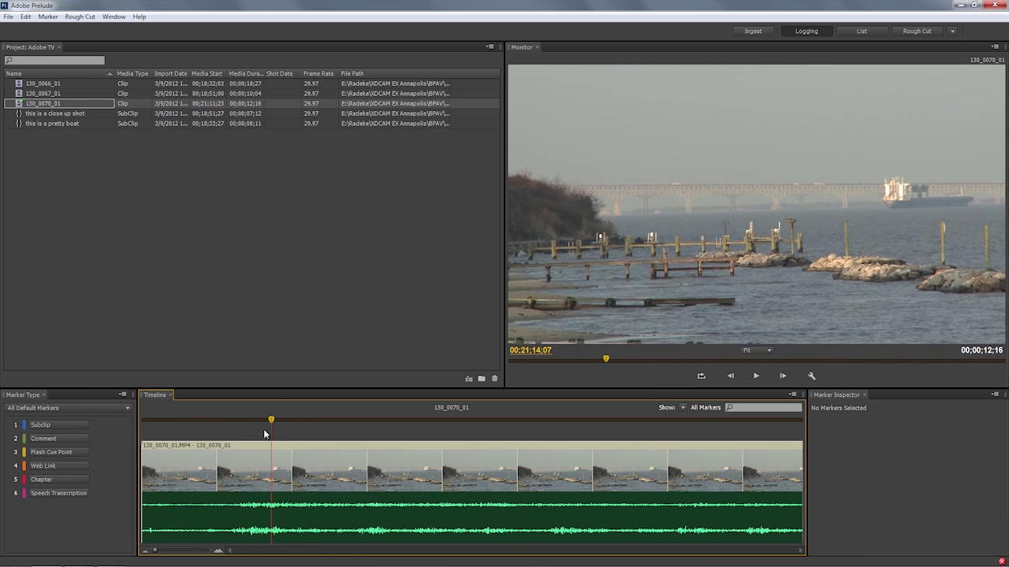
pyautogui.click(55, 424)
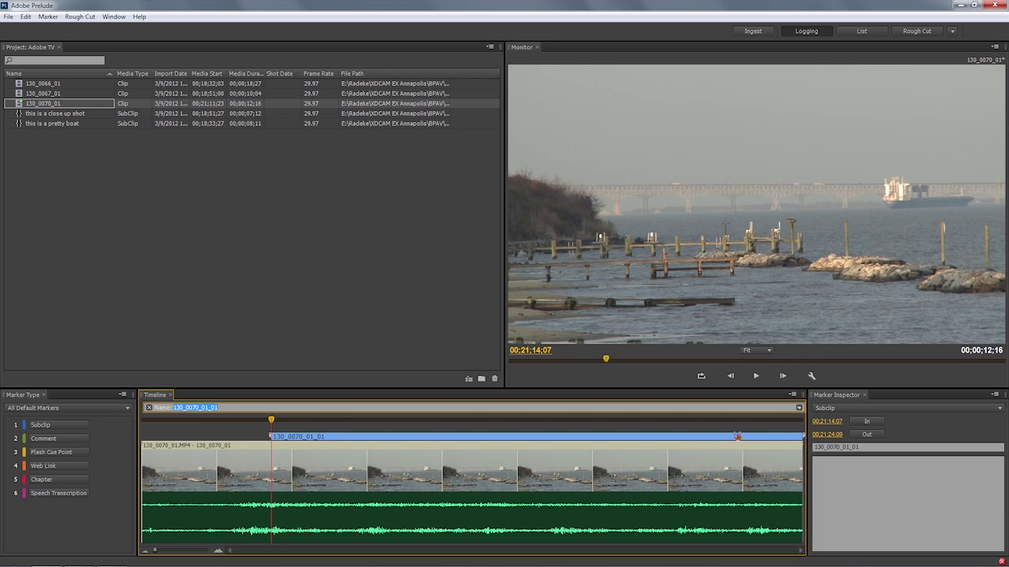
pyautogui.moveTo(819, 437)
pyautogui.mouseDown()
pyautogui.moveTo(799, 437)
pyautogui.moveTo(825, 438)
pyautogui.mouseUp()
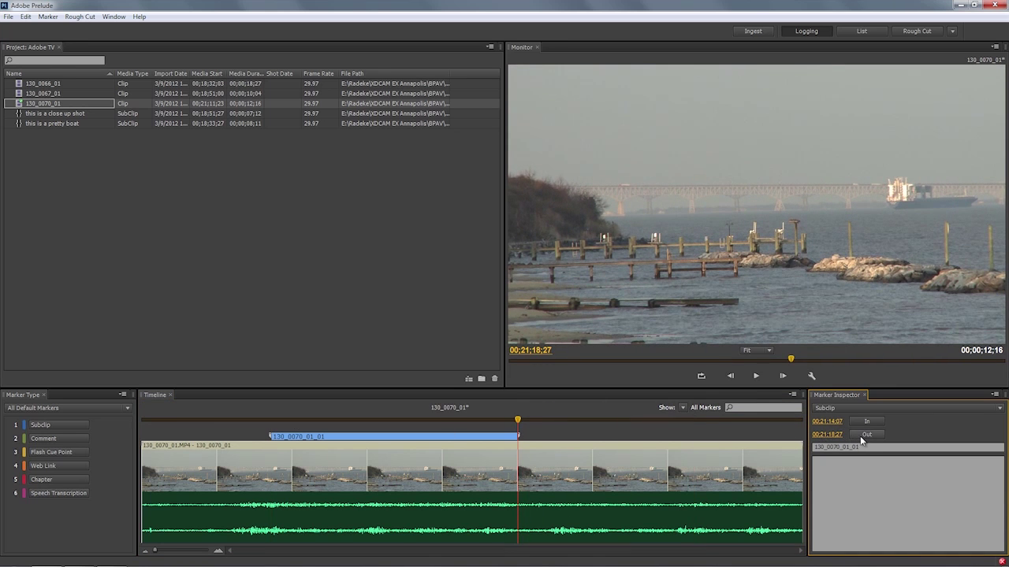
pyautogui.hotkey('ctrl', 's')
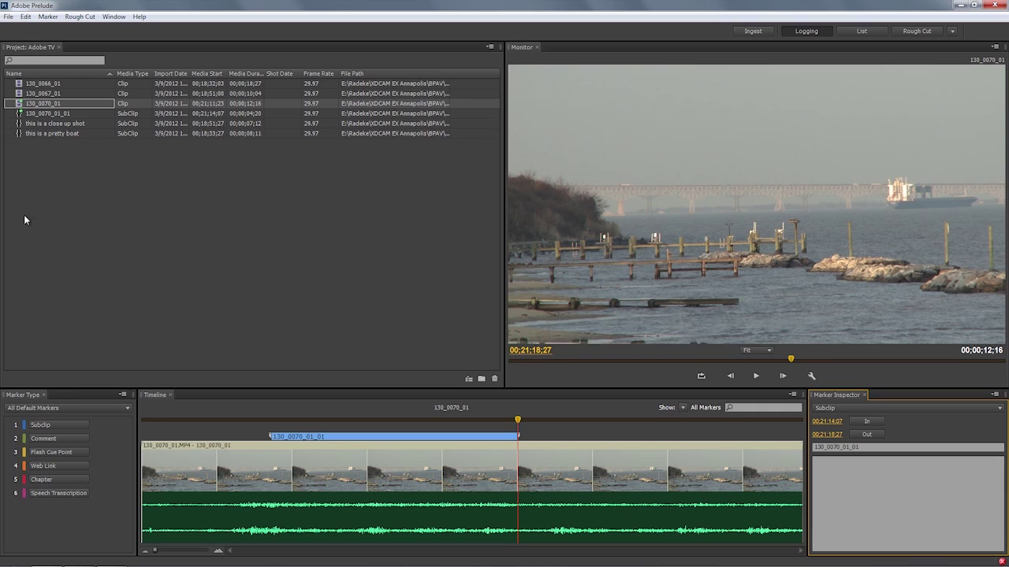
# - Create a rough cut named "Adobe TV Prelude" in the default Rough Cuts folder
pyautogui.rightClick(42, 200)
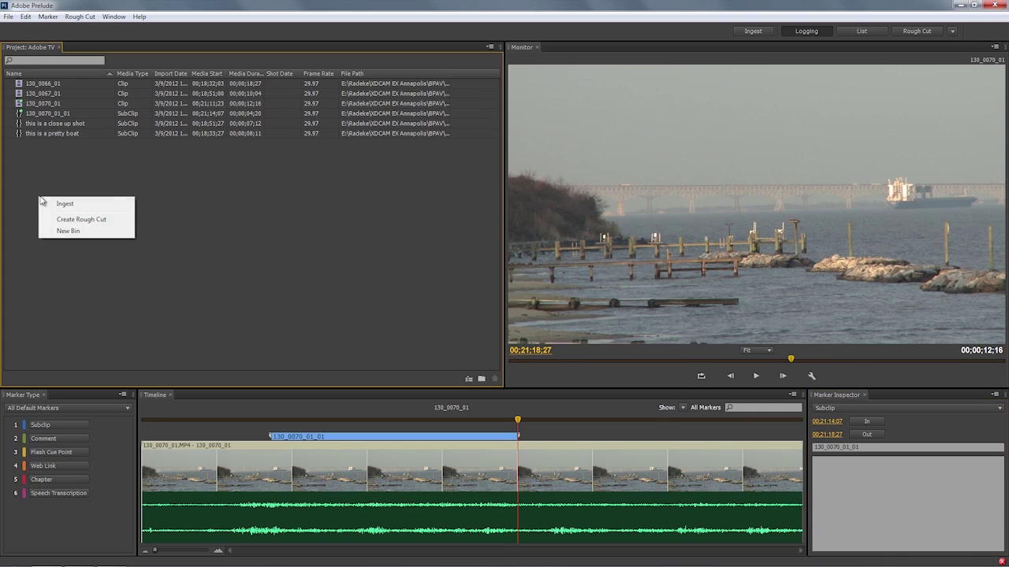
pyautogui.click(7, 16)
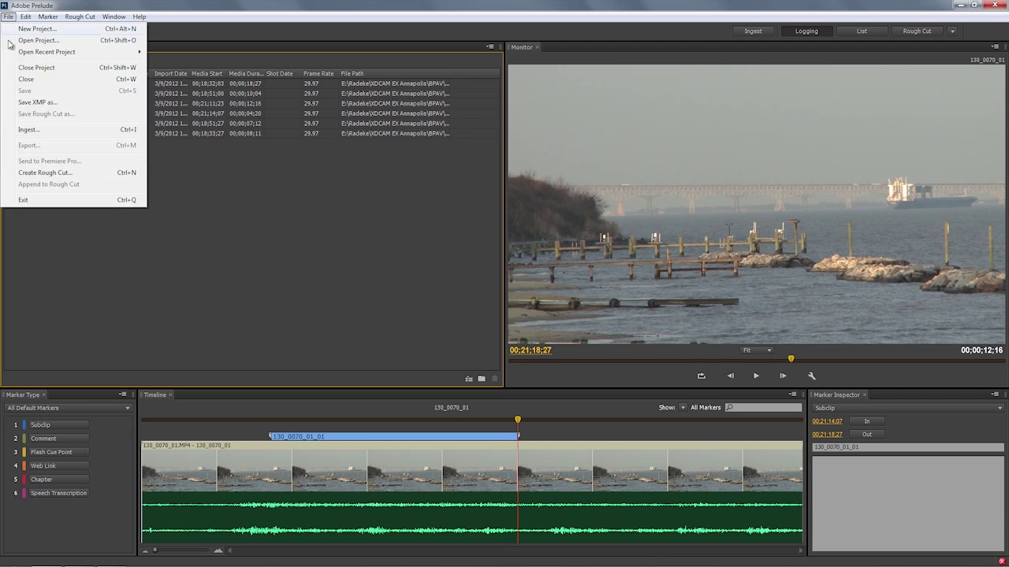
pyautogui.click(30, 175)
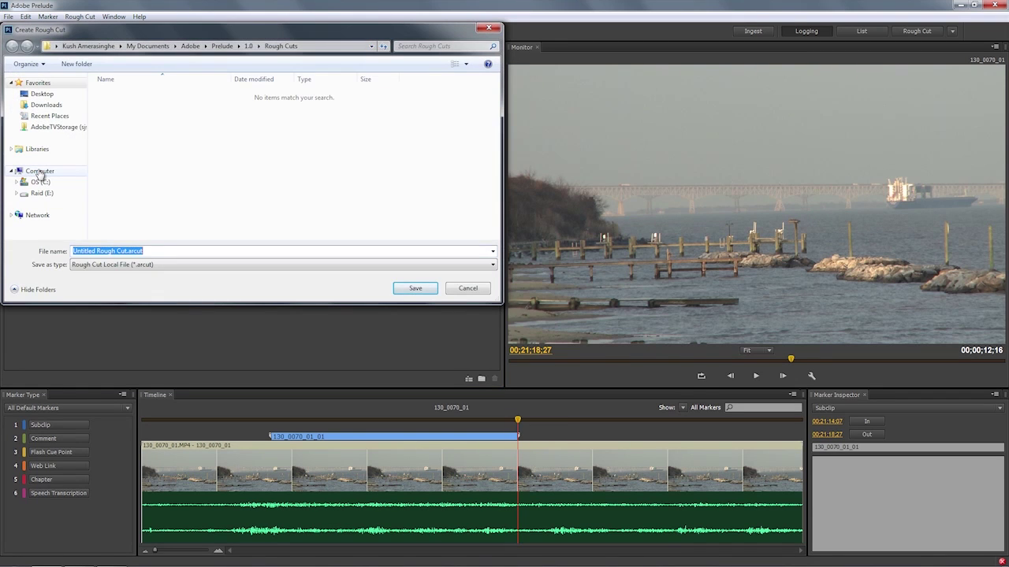
pyautogui.write('Adobe TV Prelude')
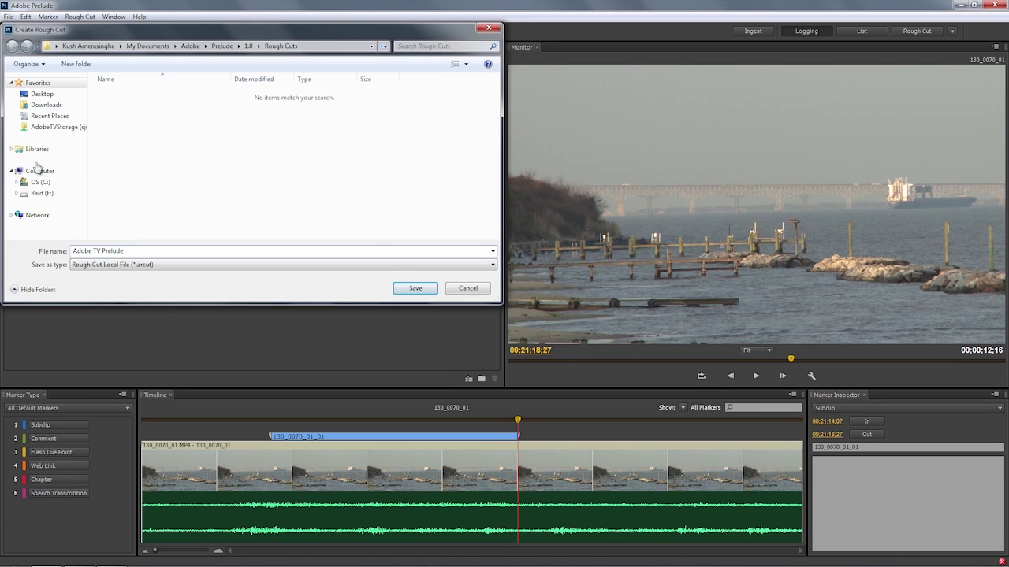
pyautogui.click(405, 288)
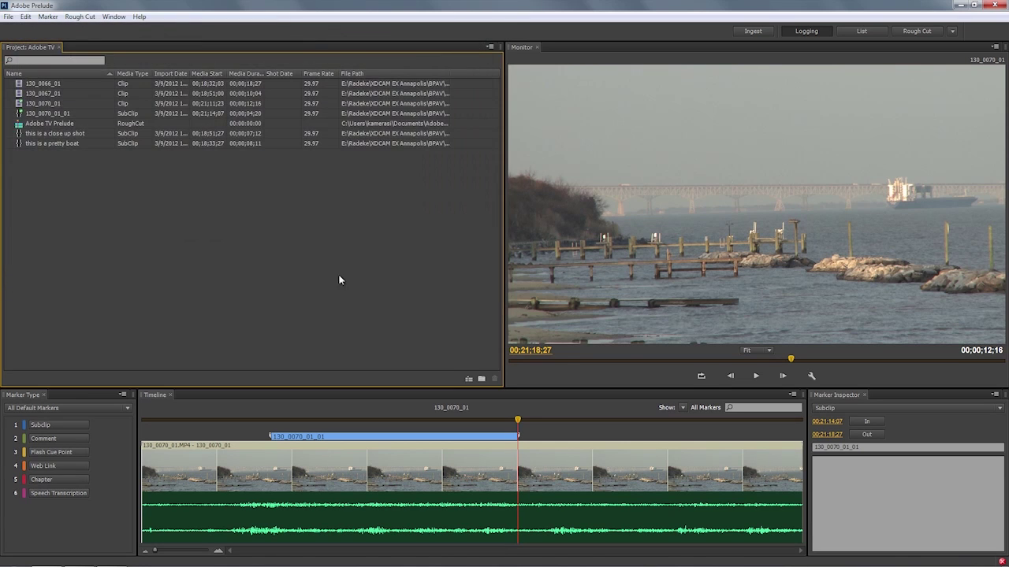
pyautogui.click(18, 126)
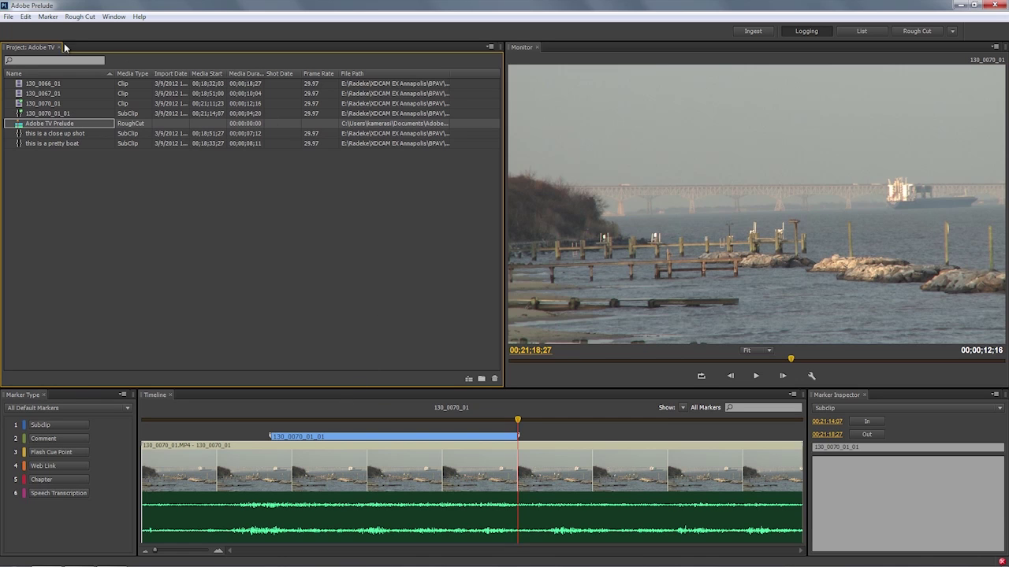
pyautogui.click(23, 85)
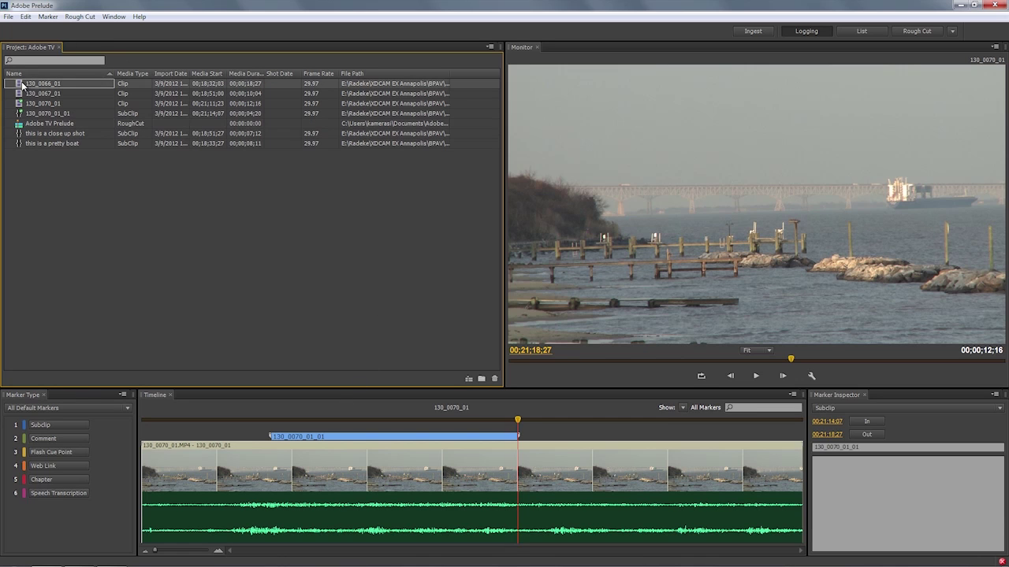
pyautogui.click(859, 31)
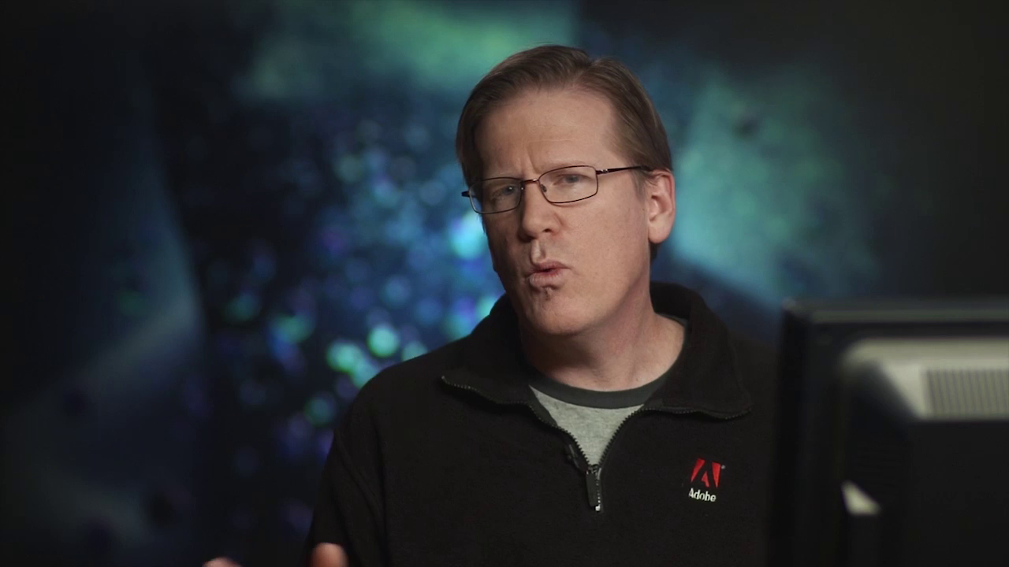